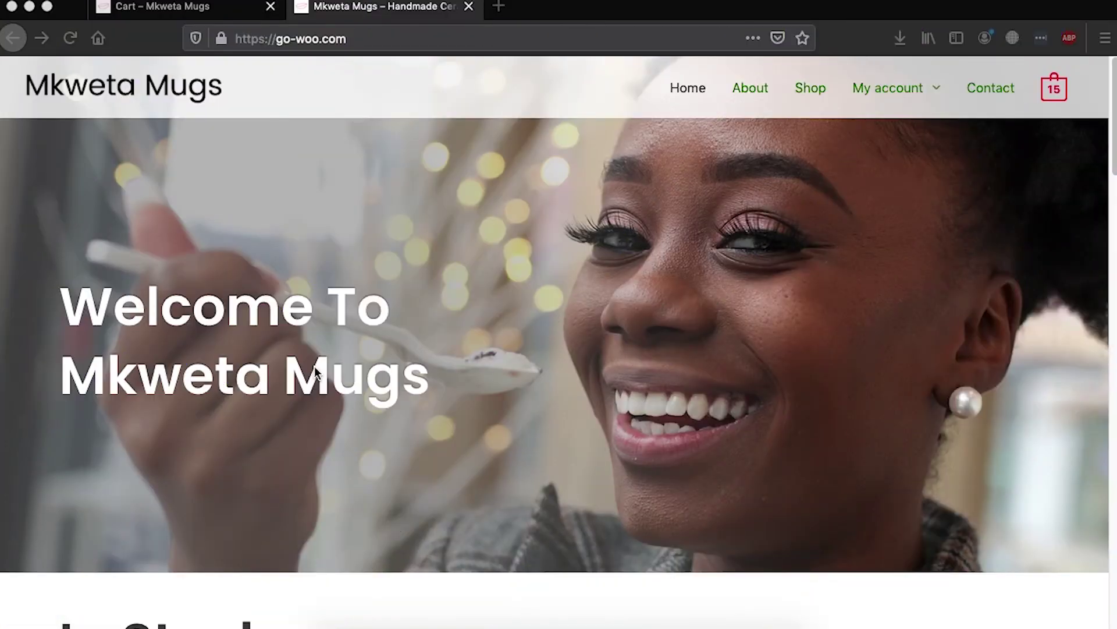
Open the full shopping cart page from the storefront cart icon
scroll(314, 371, down, 20)
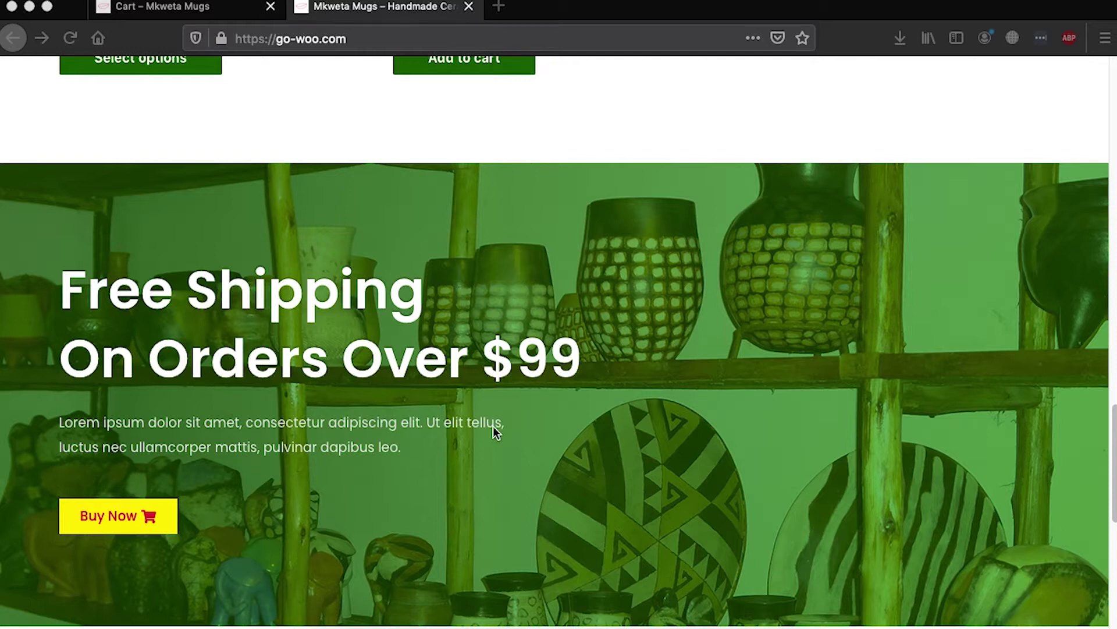
scroll(525, 388, down, 3)
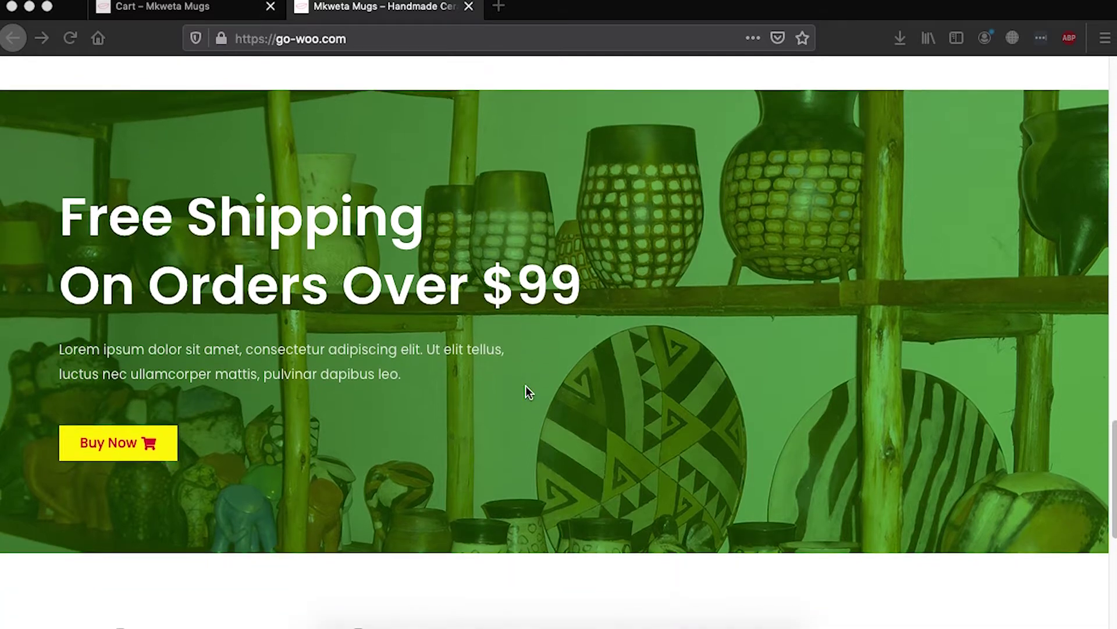
scroll(526, 389, up, 2)
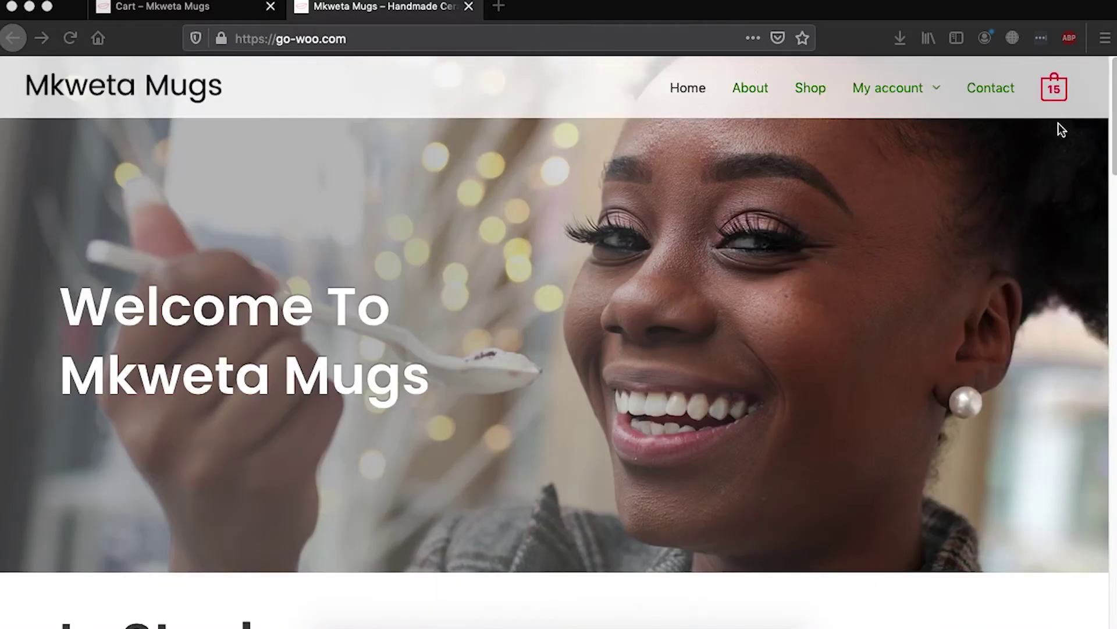
mouse_move(1056, 93)
click(942, 269)
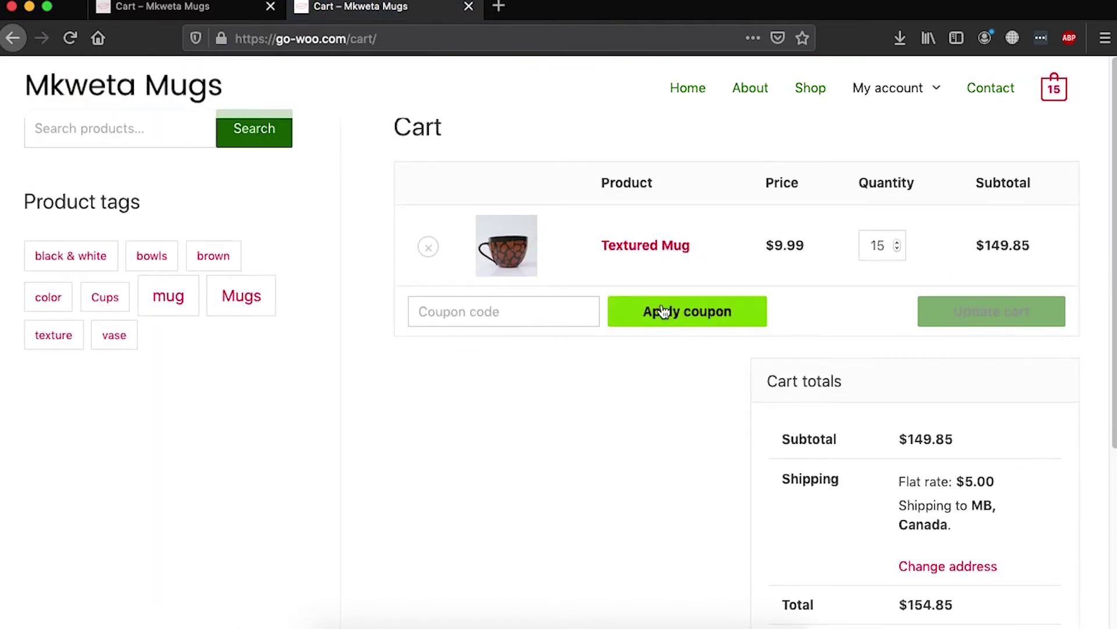
Change the Textured Mug quantity from 15 to 3 and update the cart
click(883, 245)
key(BackSpace)
key(BackSpace)
text(3)
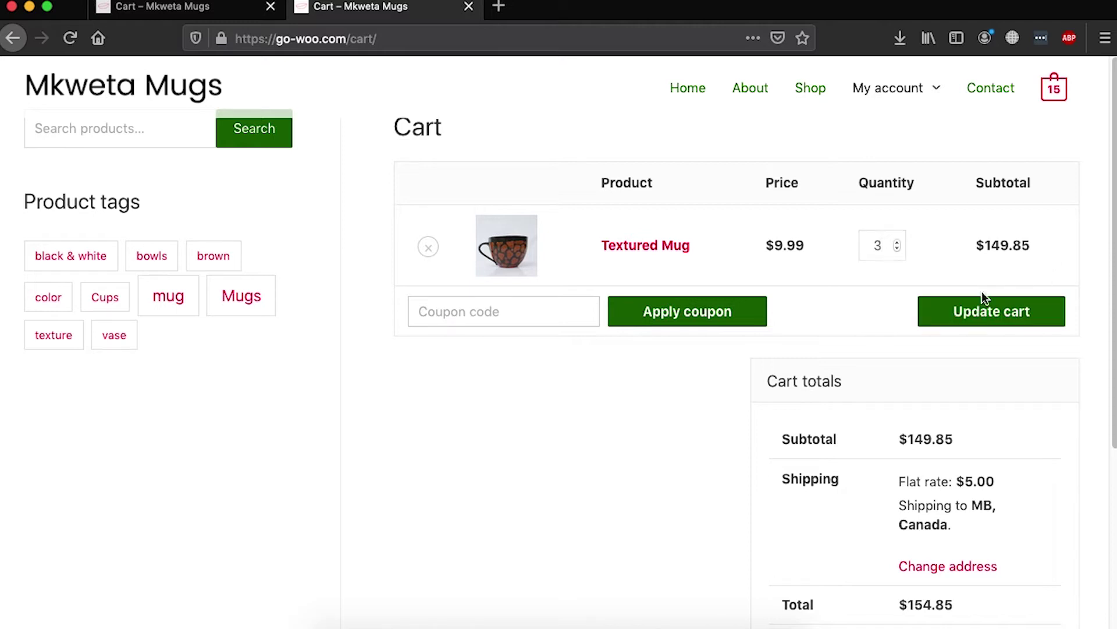
click(969, 312)
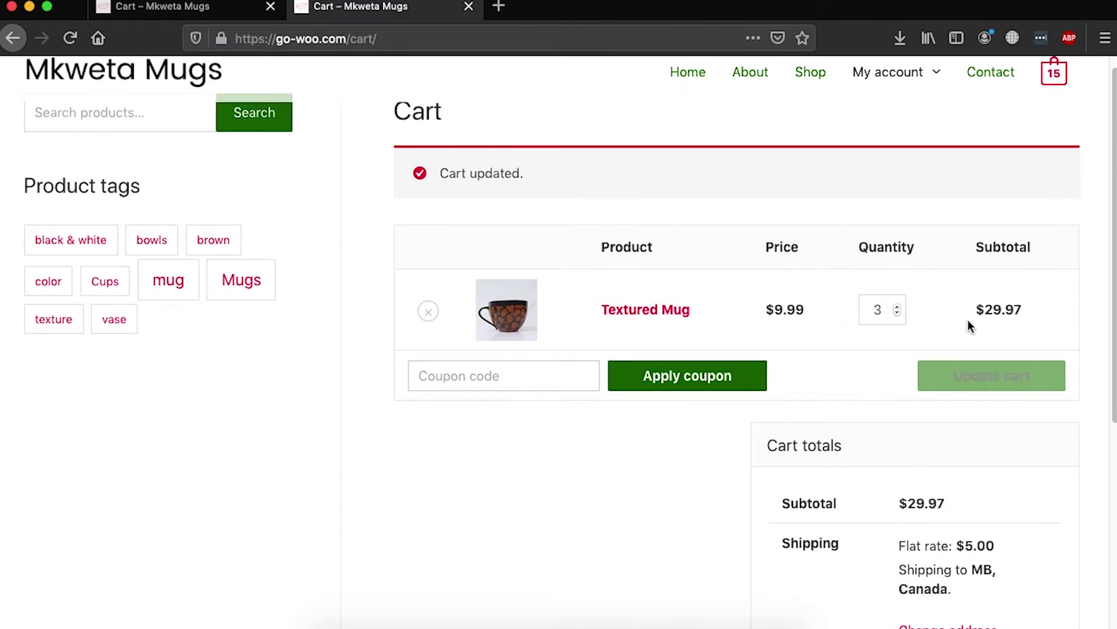
Set the mug quantity to 13 and update the cart, reaching a $129.87 subtotal
scroll(968, 319, down, 3)
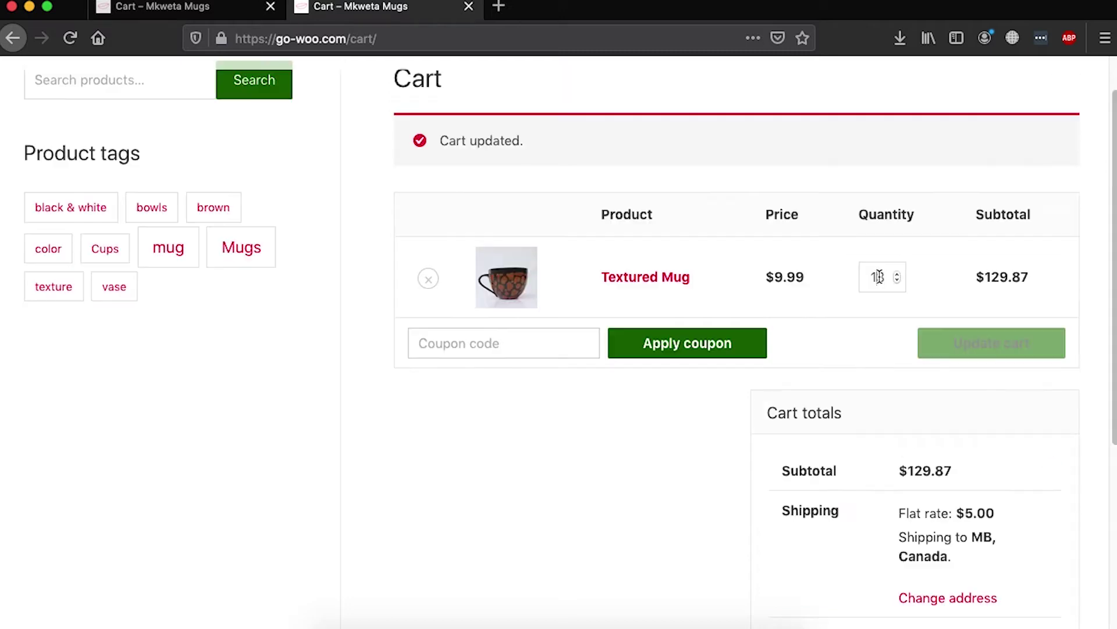
double_click(878, 277)
text(1)
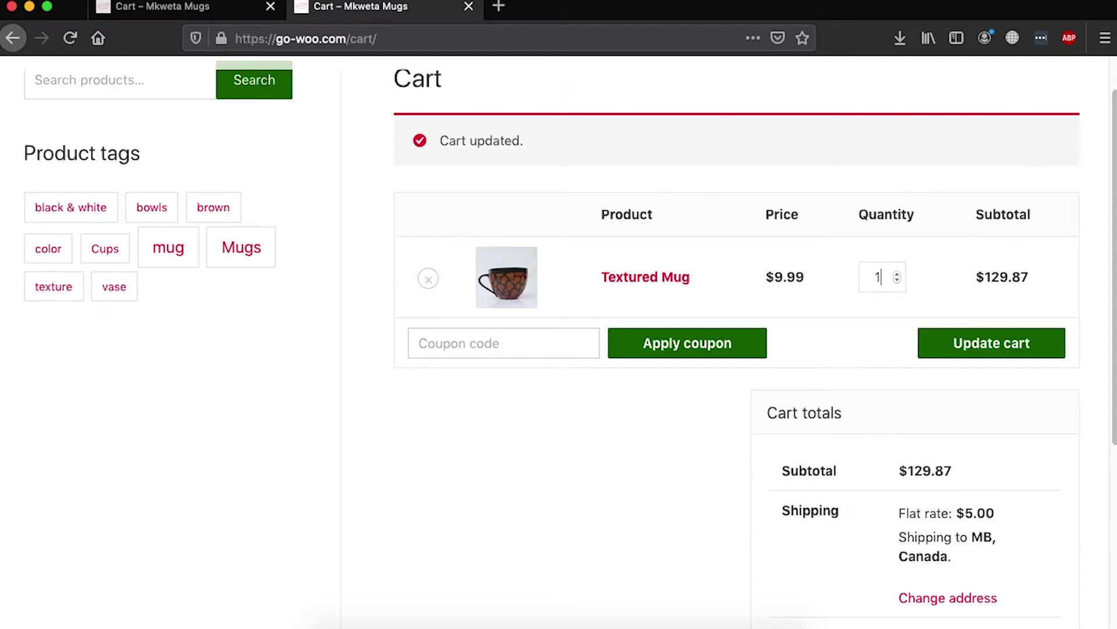
text(3)
click(990, 343)
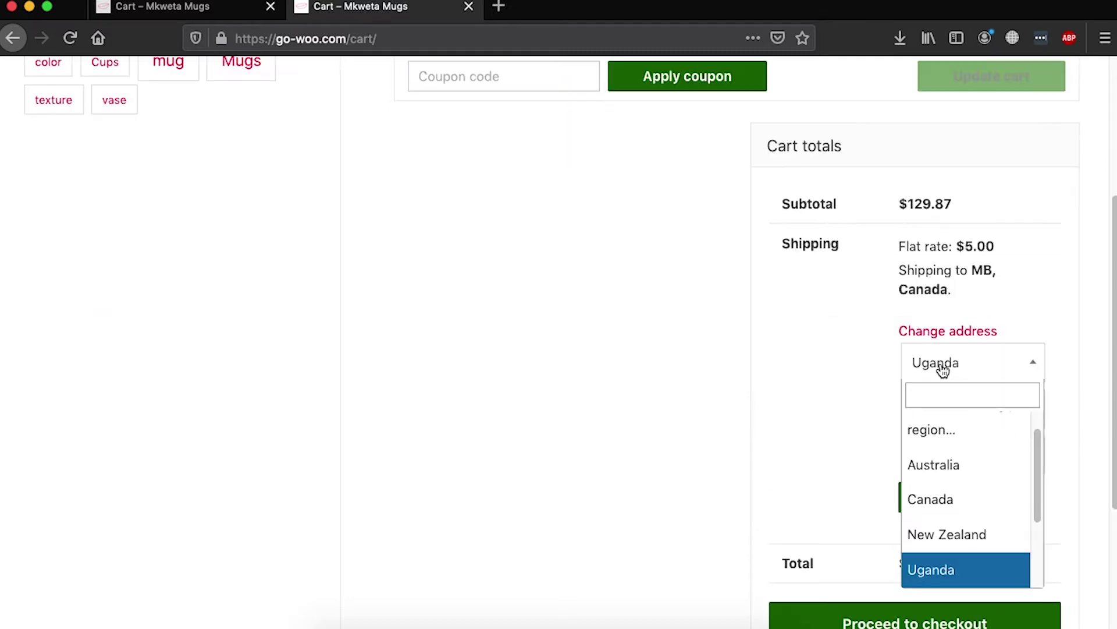
Ship the cart to Agago, Uganda and recalculate, getting free shipping at $129.87
click(927, 404)
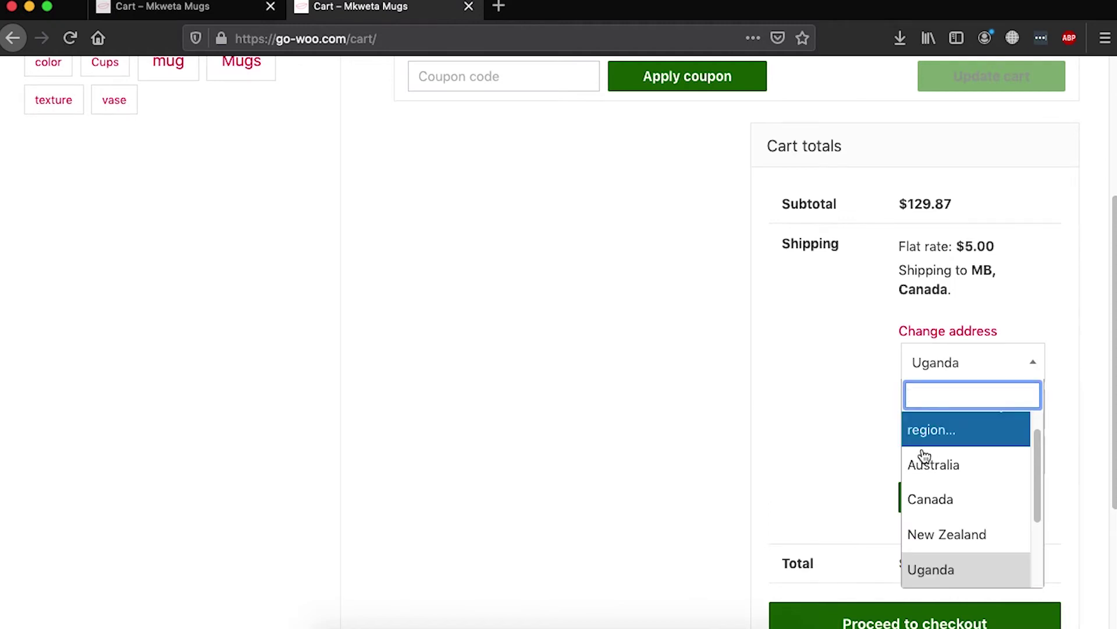
click(815, 471)
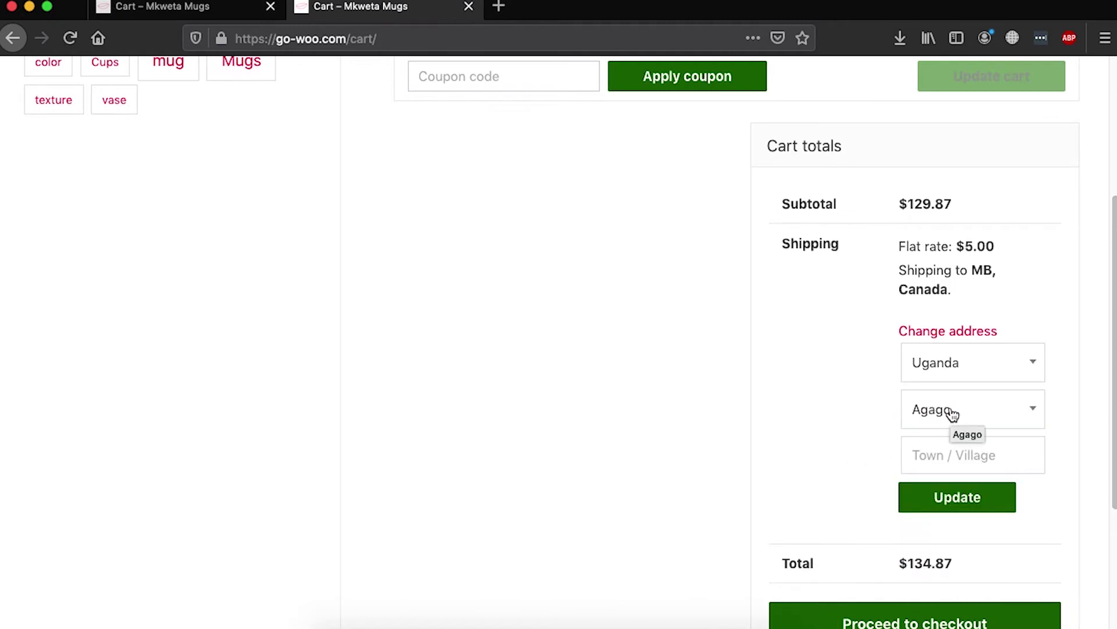
click(949, 498)
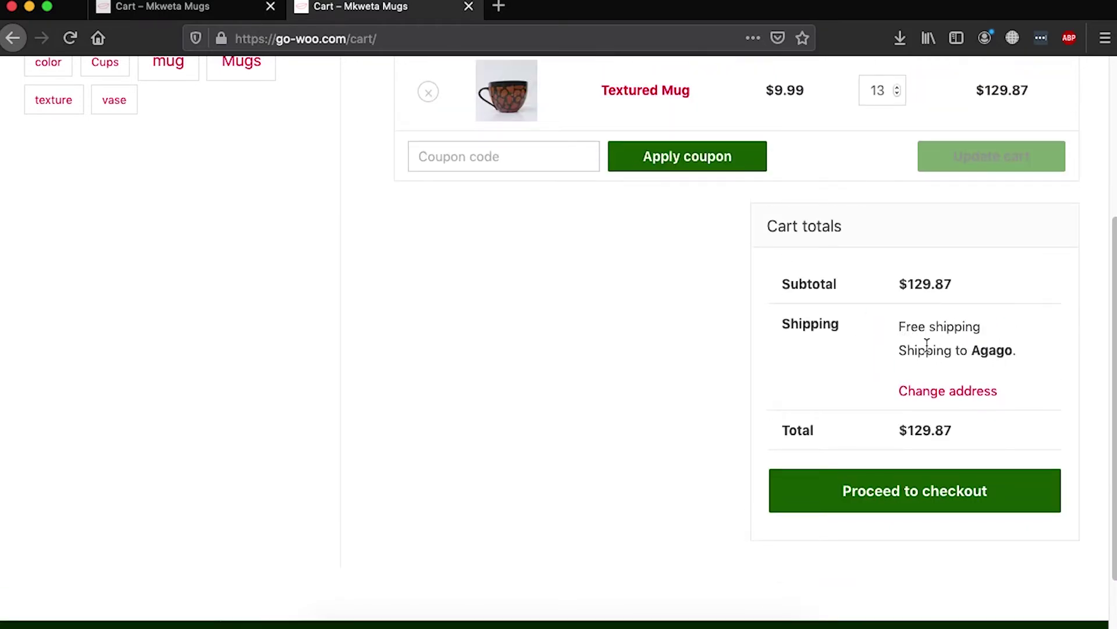
scroll(911, 358, up, 2)
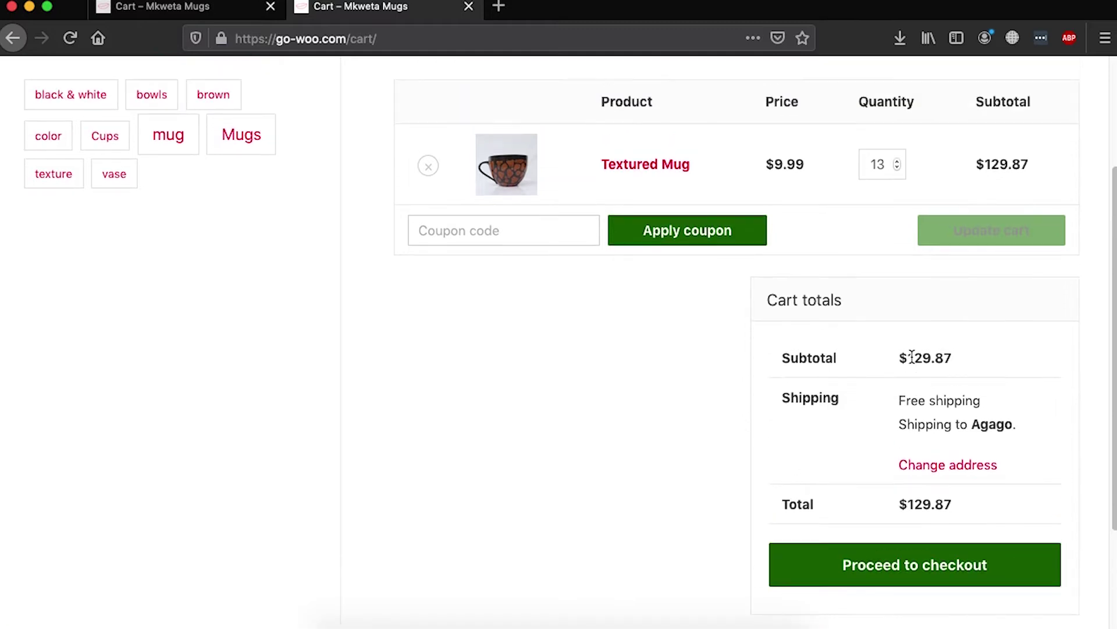
scroll(911, 358, down, 1)
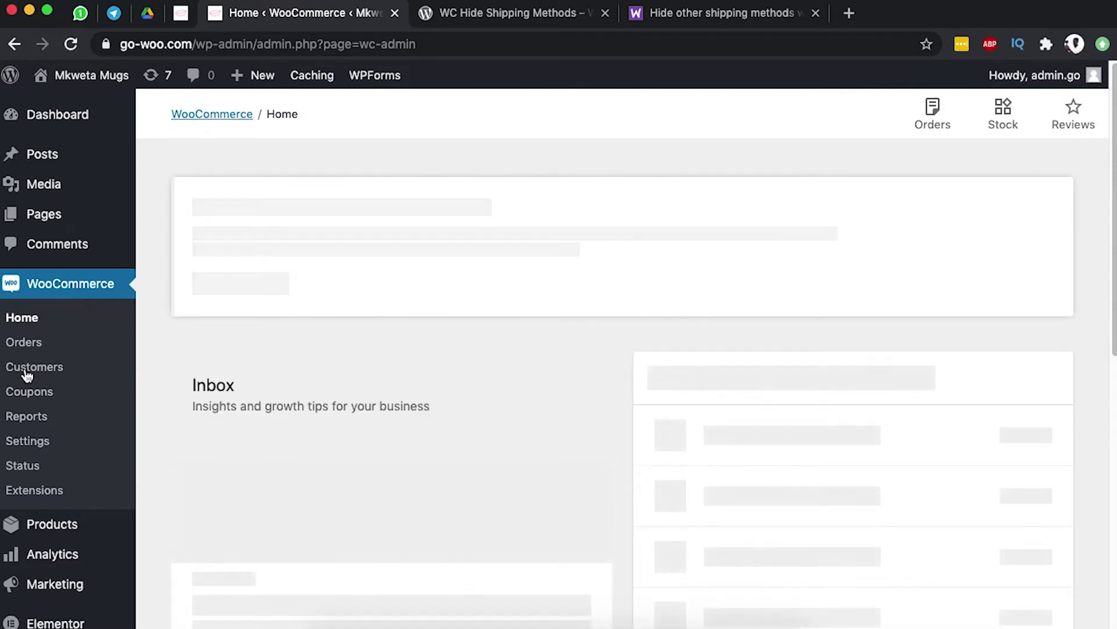
Open WooCommerce Settings on the Shipping tab to view the Local Delivery and Global zones
click(21, 446)
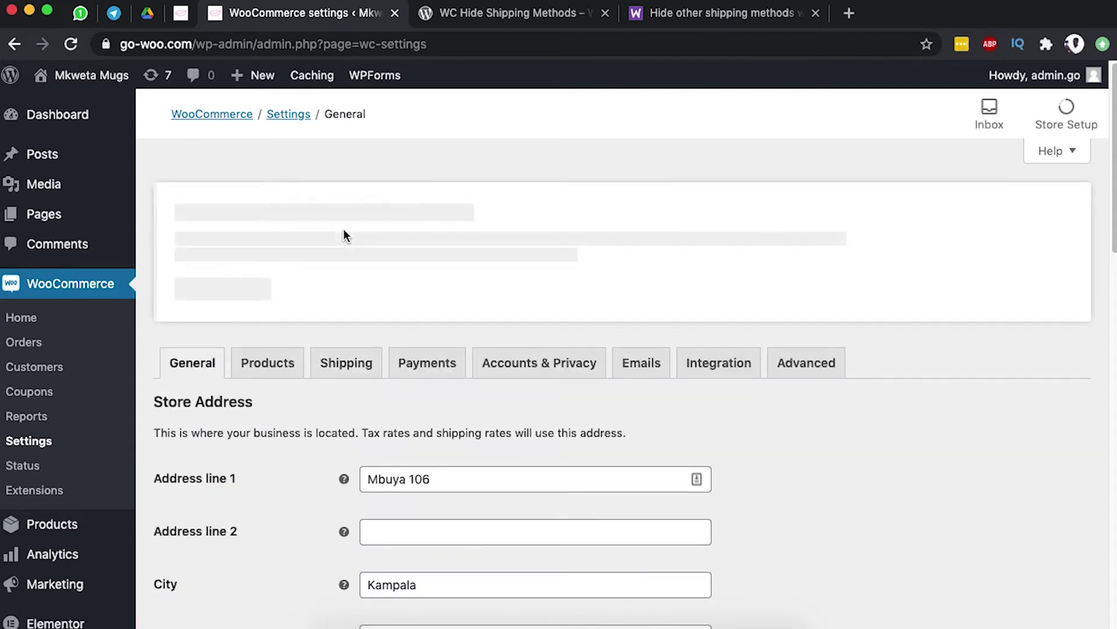
click(343, 363)
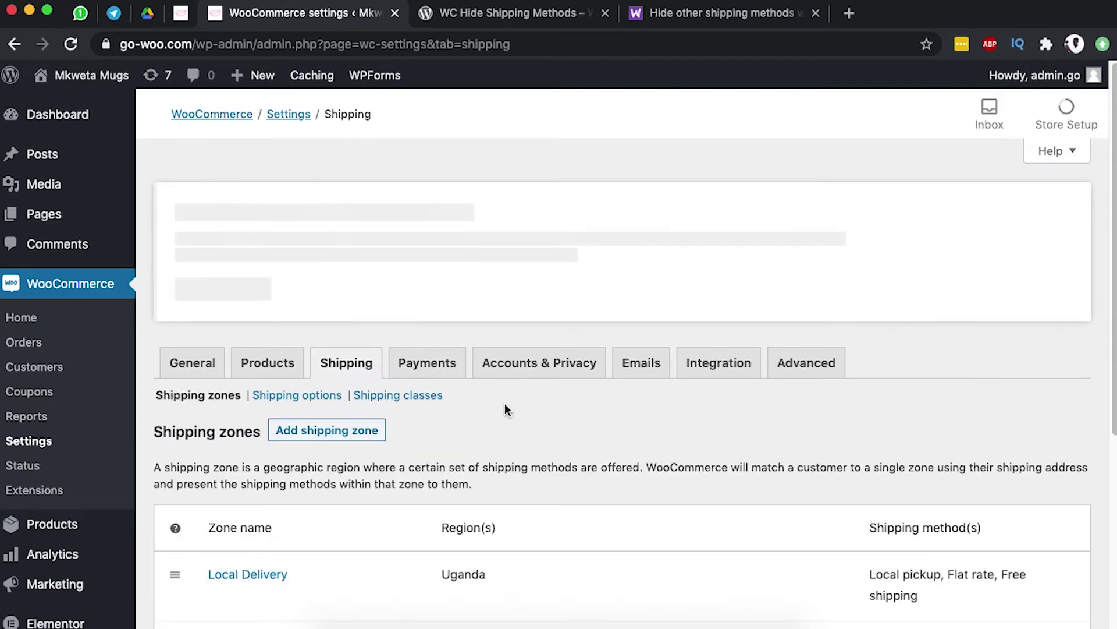
scroll(505, 403, down, 4)
scroll(505, 403, up, 1)
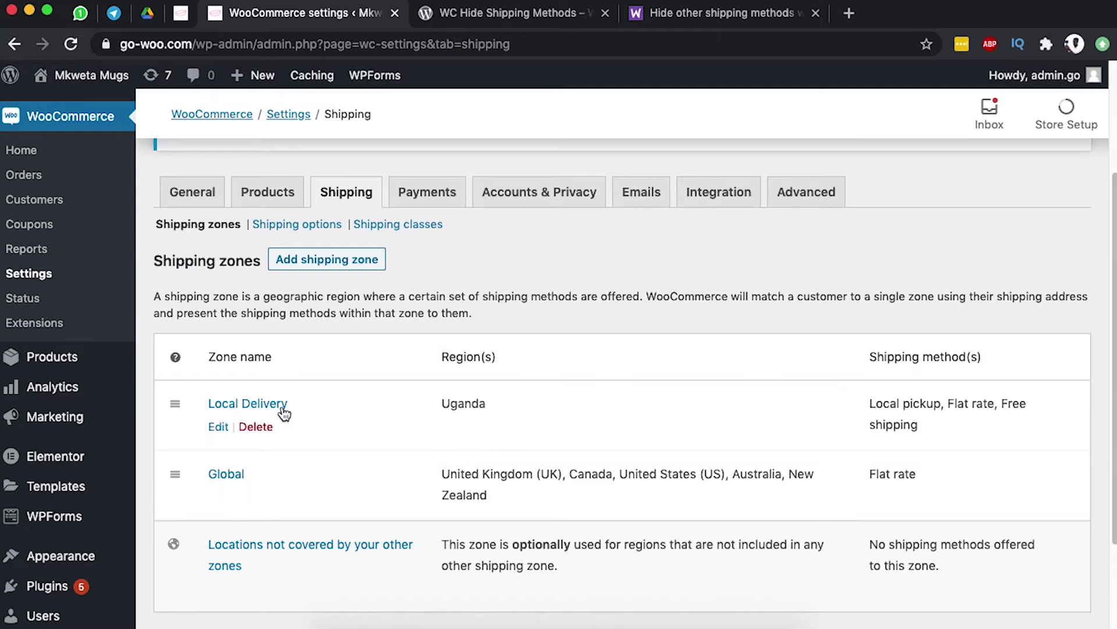
Review the Local Delivery zone's Local pickup, Flat rate and Free shipping methods, then return to zones
click(217, 430)
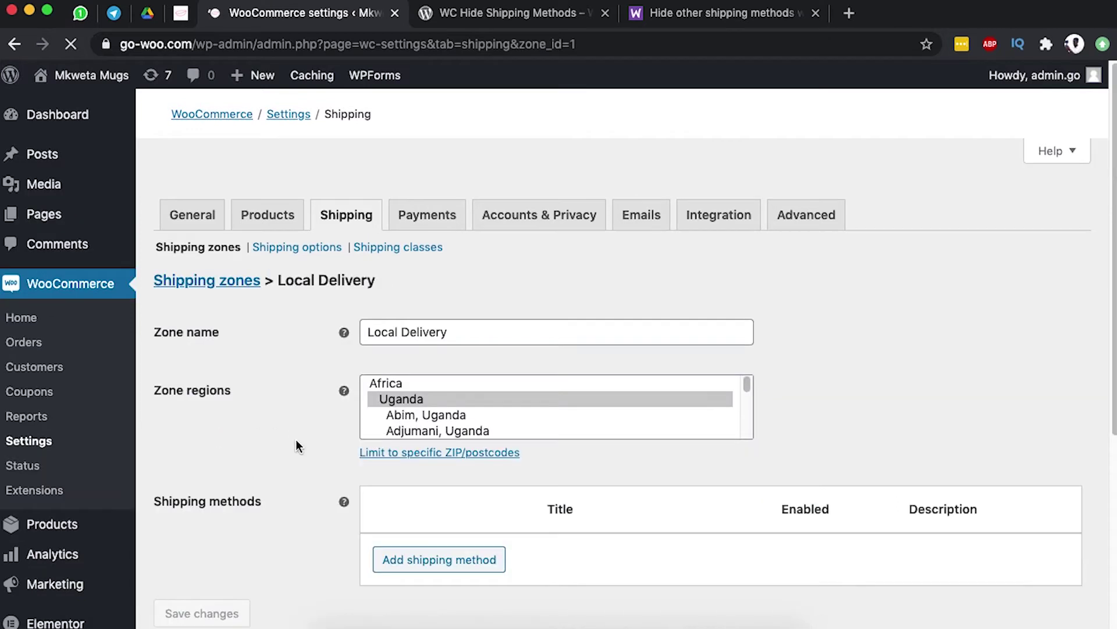
scroll(295, 445, down, 5)
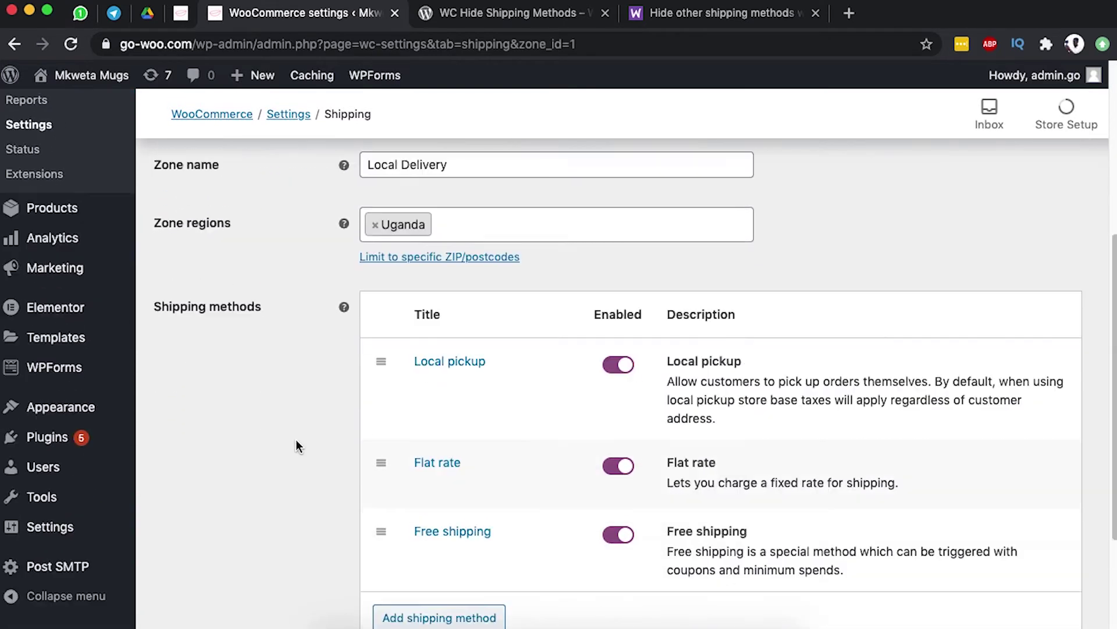
scroll(295, 445, down, 3)
mouse_move(501, 274)
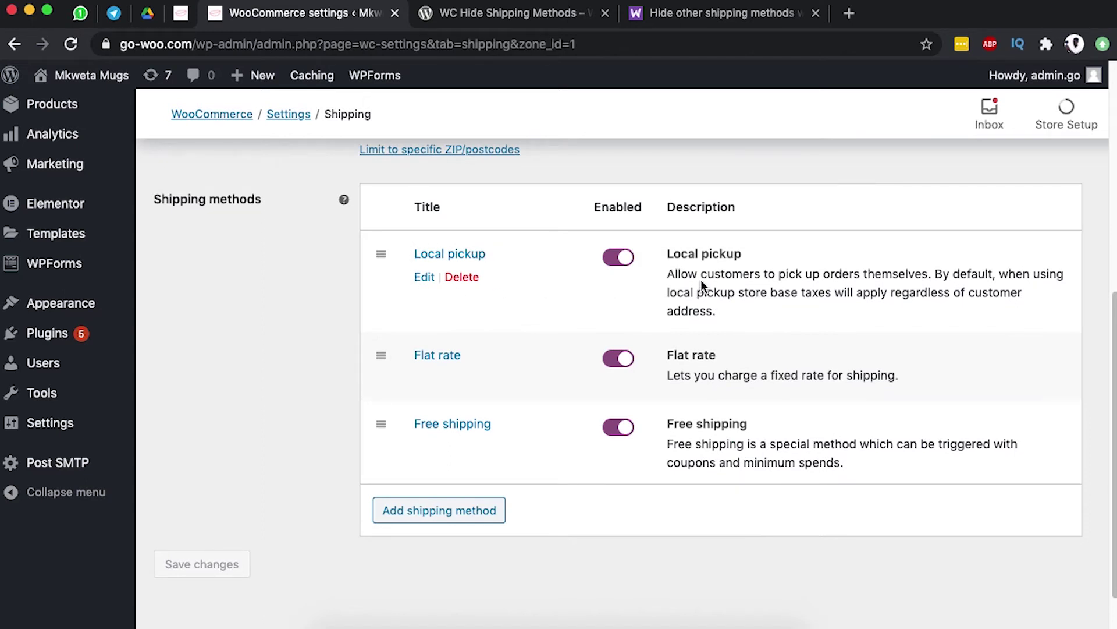
mouse_move(399, 371)
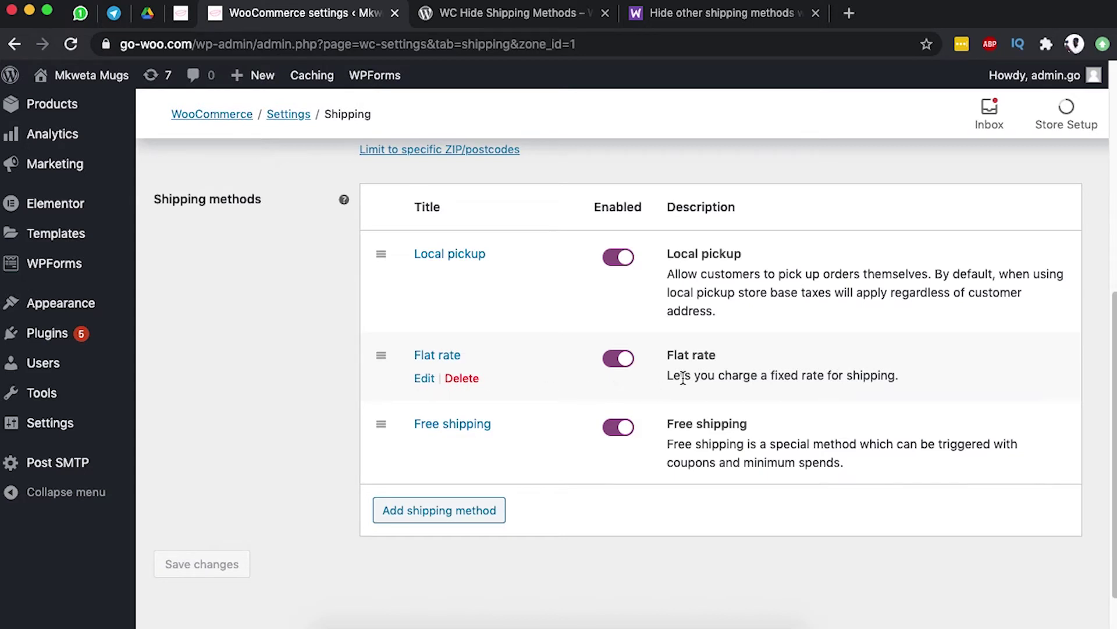
mouse_move(452, 425)
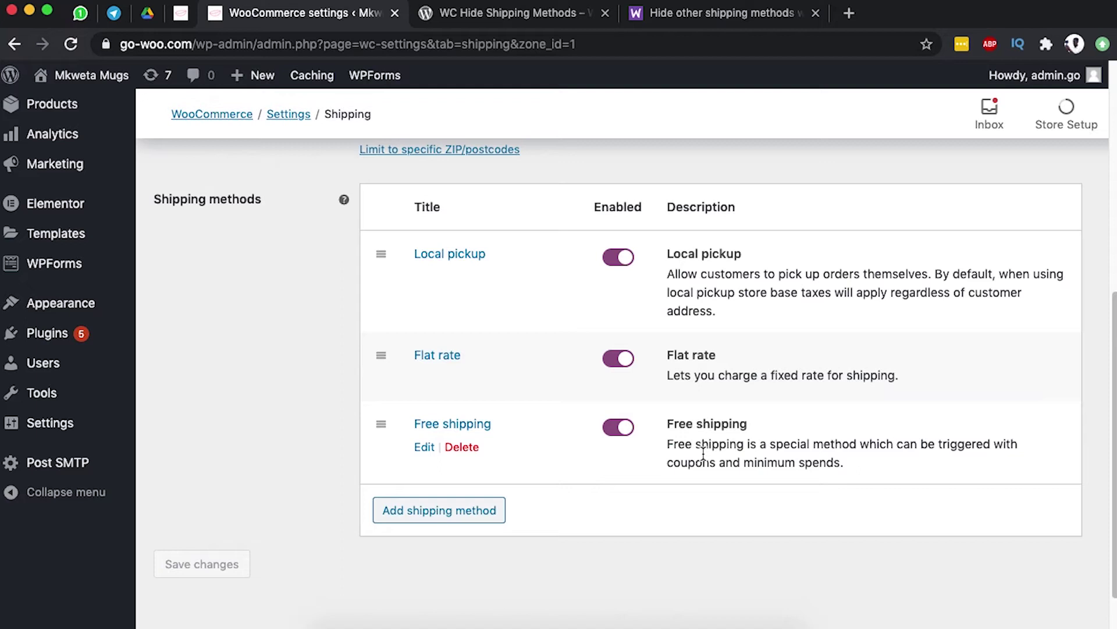
scroll(536, 379, up, 6)
scroll(536, 379, down, 2)
scroll(266, 283, up, 3)
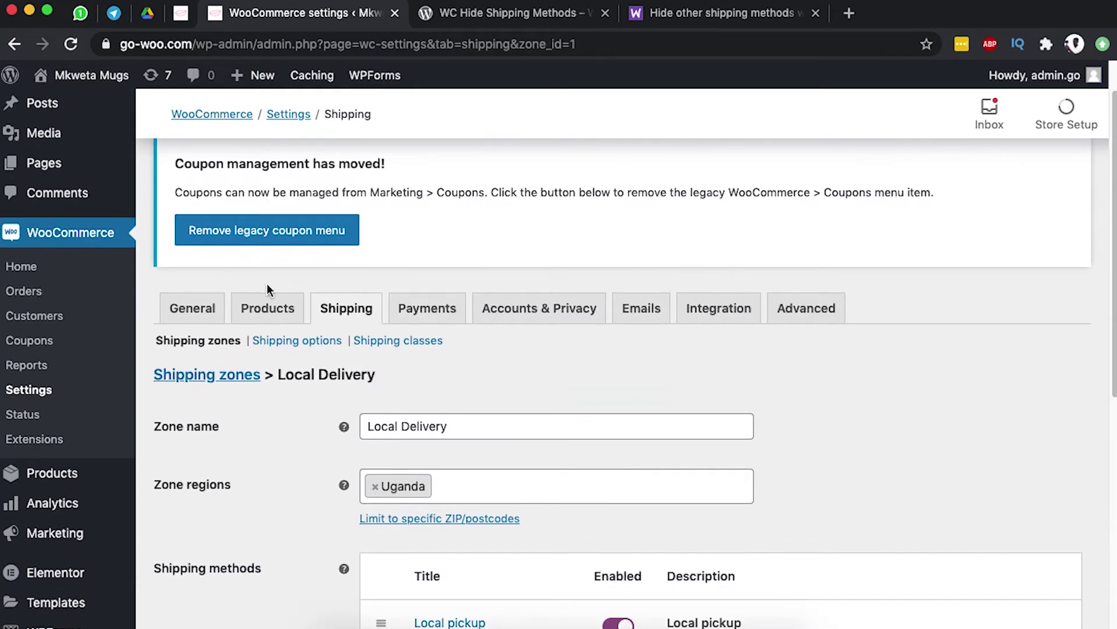
click(197, 343)
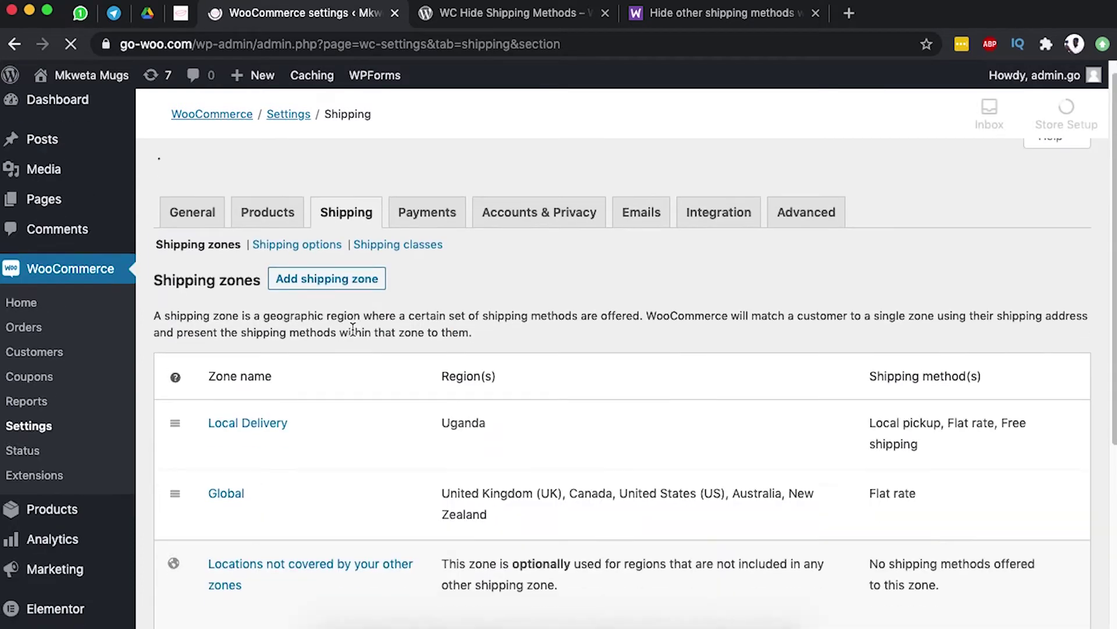
Open the Global zone covering UK, Canada, United States, Australia and New Zealand
scroll(353, 328, down, 5)
scroll(352, 329, up, 5)
scroll(352, 328, down, 2)
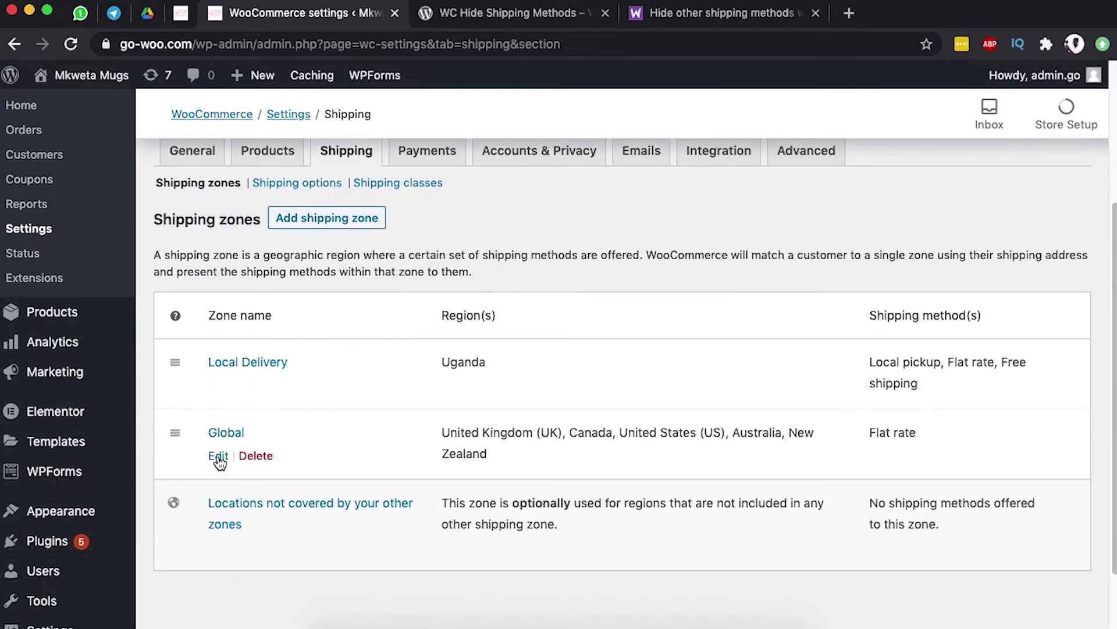
click(218, 457)
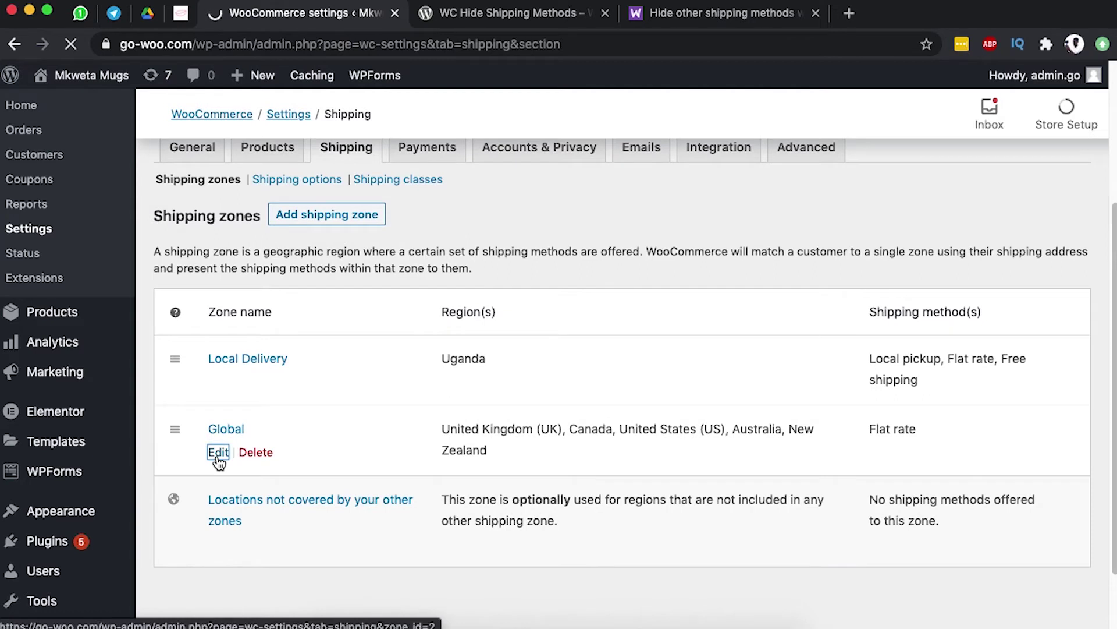
scroll(280, 464, down, 3)
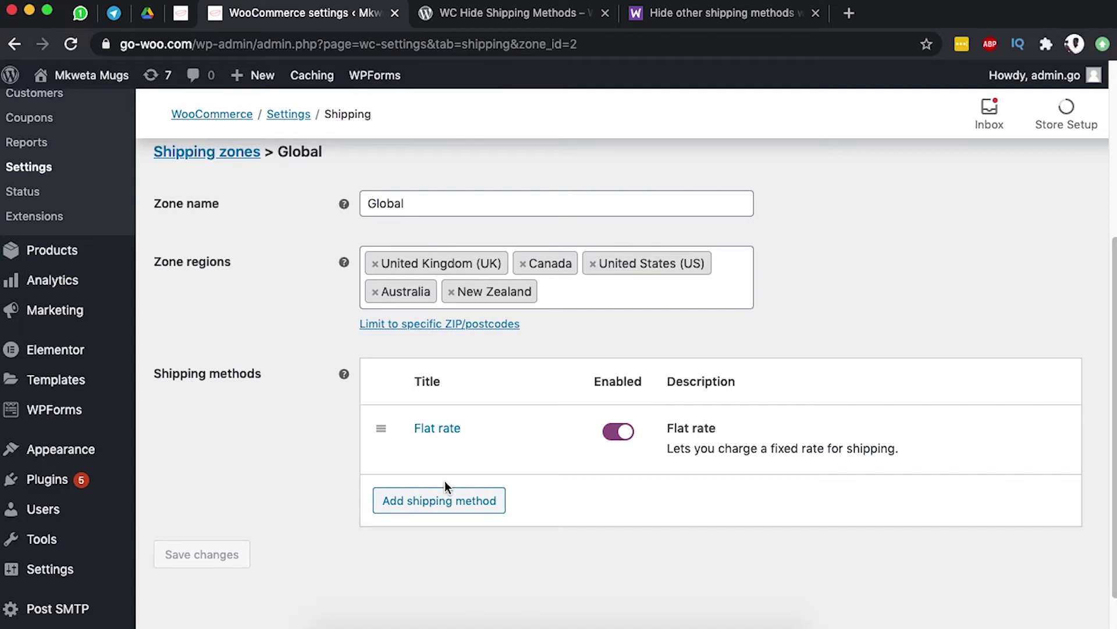
Add a Free shipping method to the Global zone beside Flat rate and open its settings
click(434, 507)
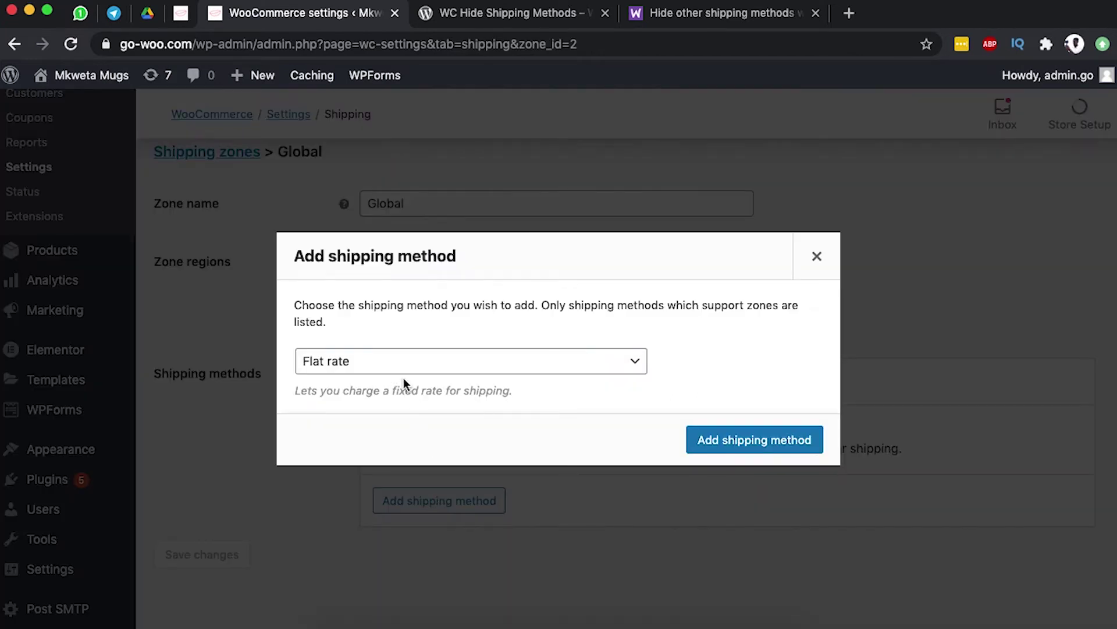
click(389, 363)
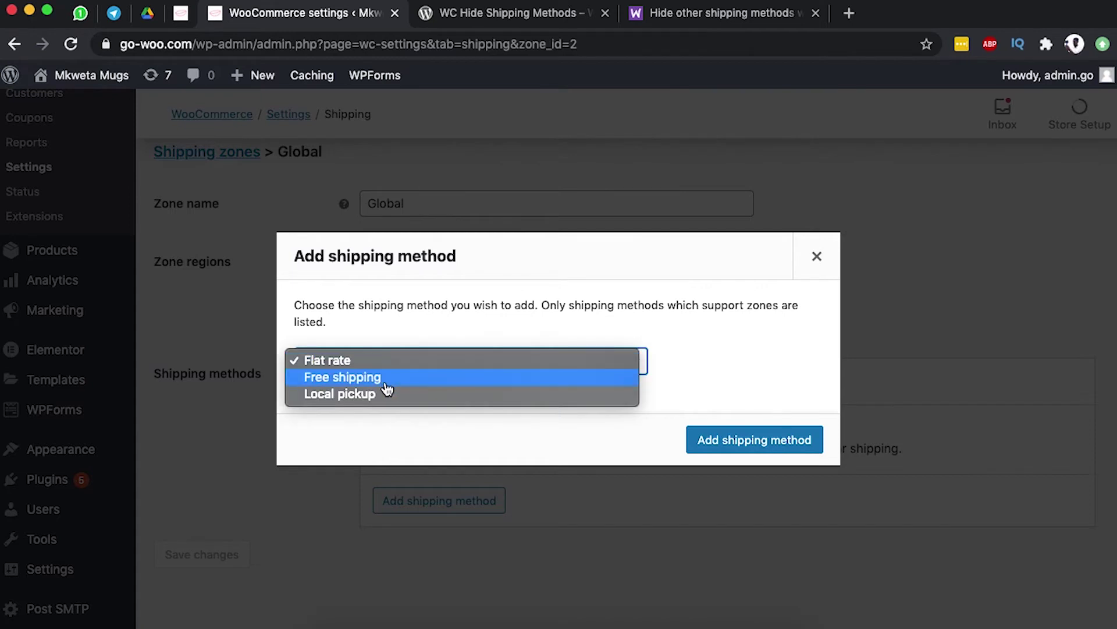
click(386, 380)
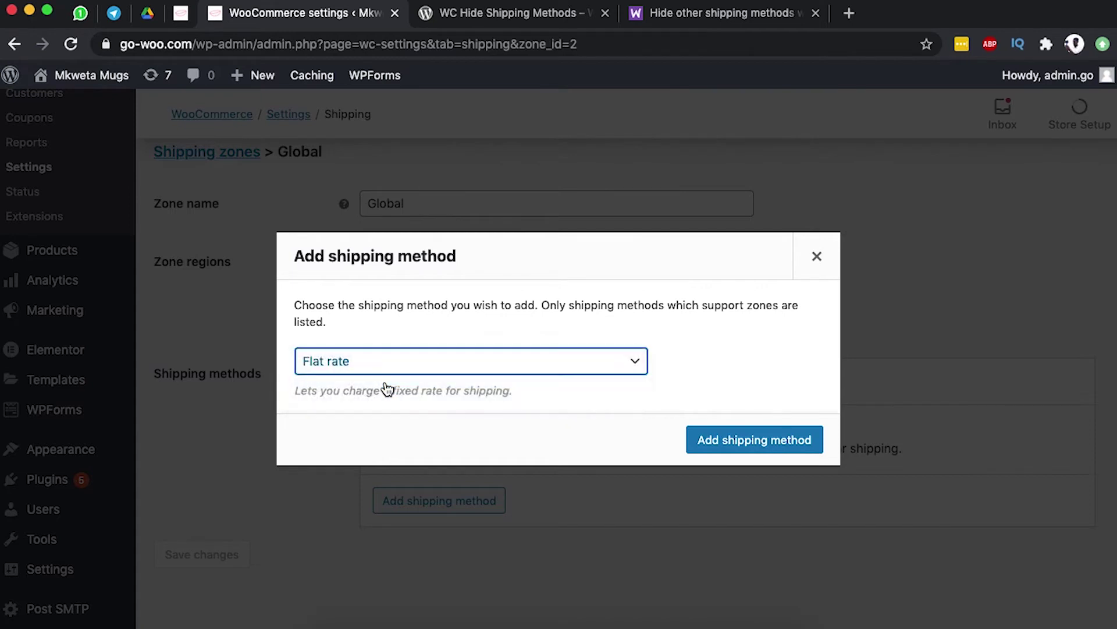
click(721, 451)
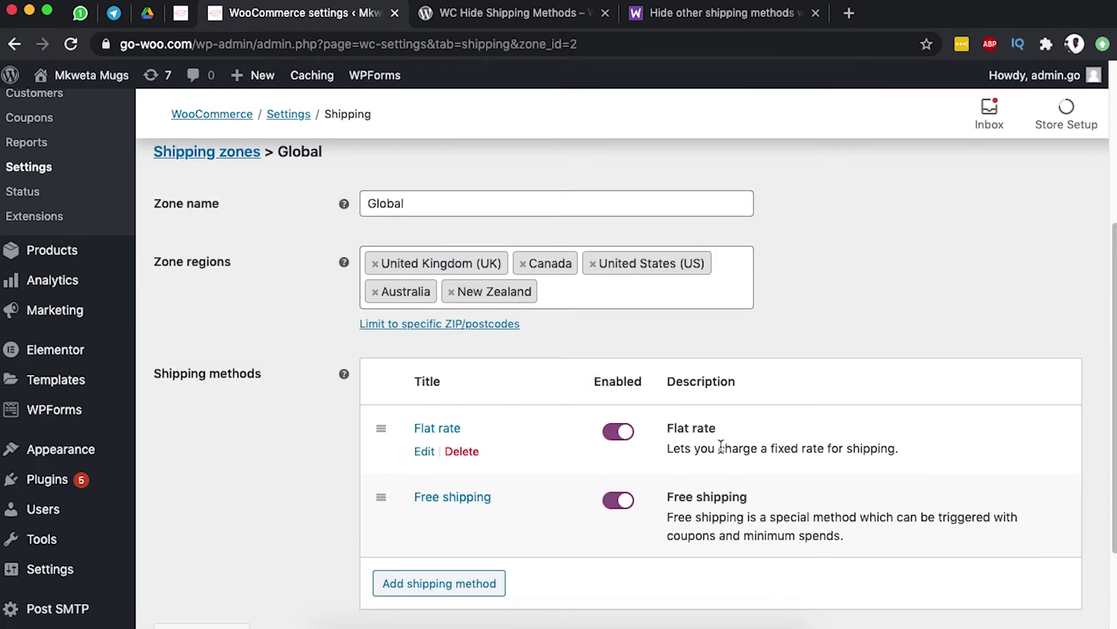
scroll(721, 446, down, 3)
click(422, 435)
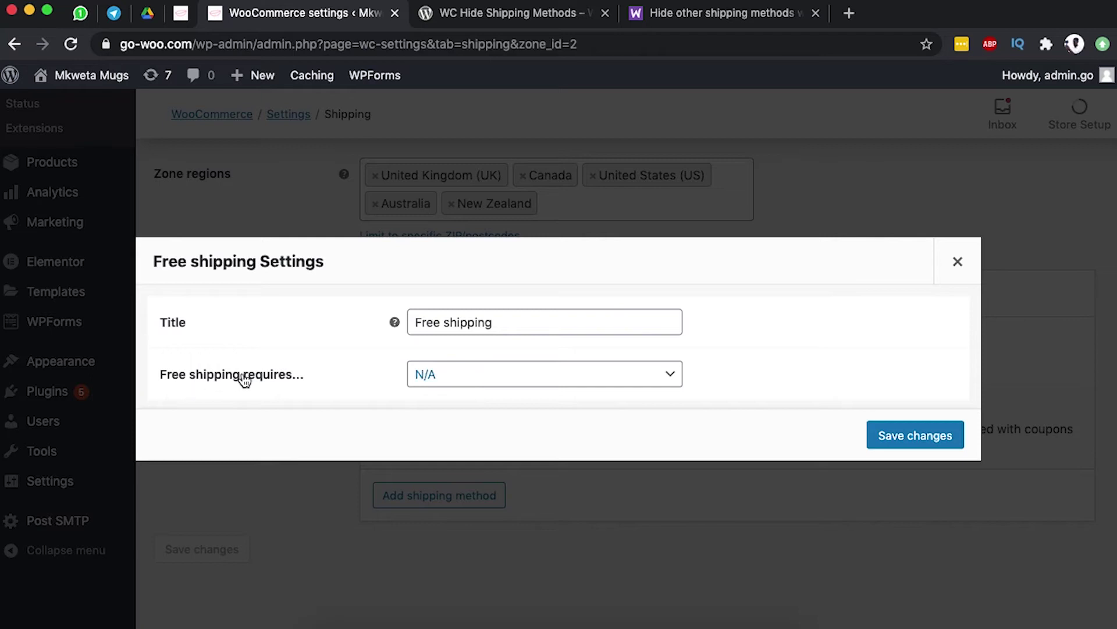
Make Free shipping require a minimum order amount of 99 and save the settings
click(413, 384)
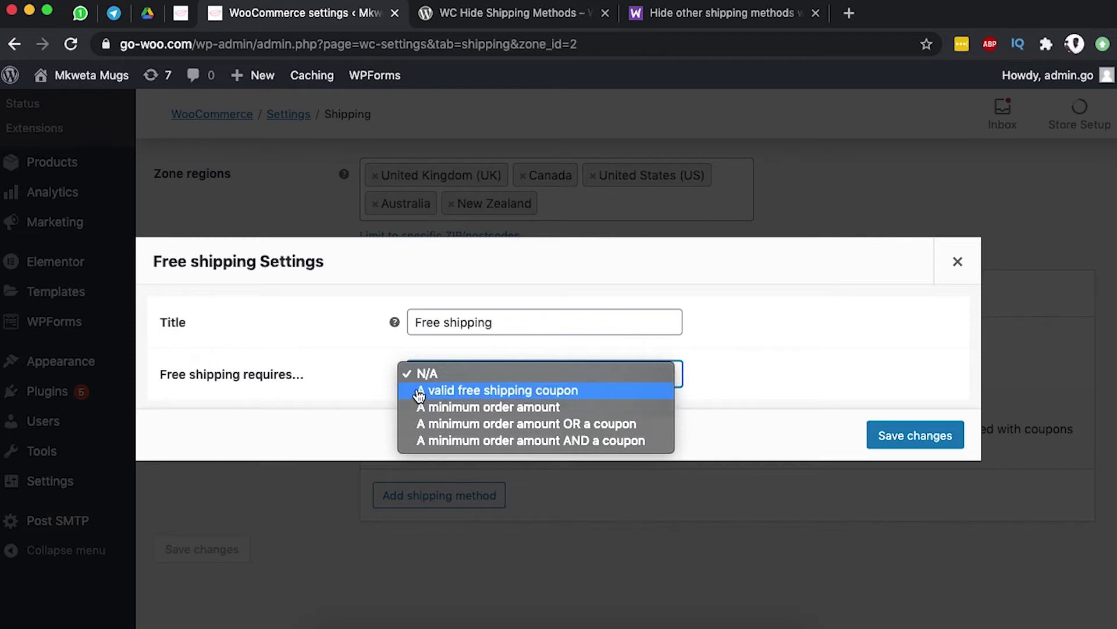
click(520, 415)
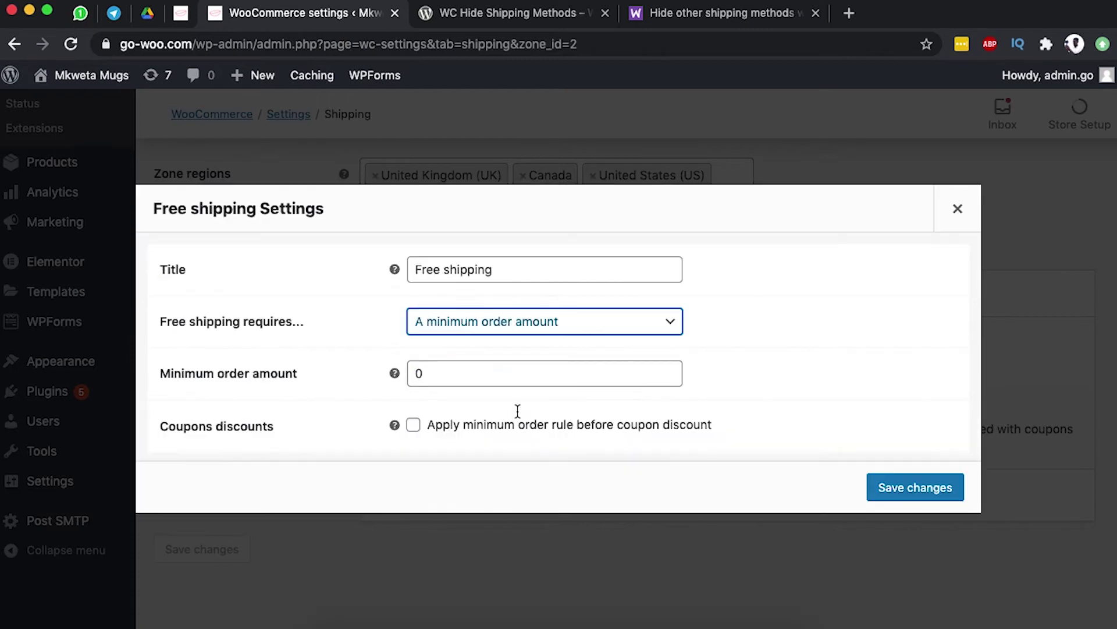
double_click(481, 381)
text(99)
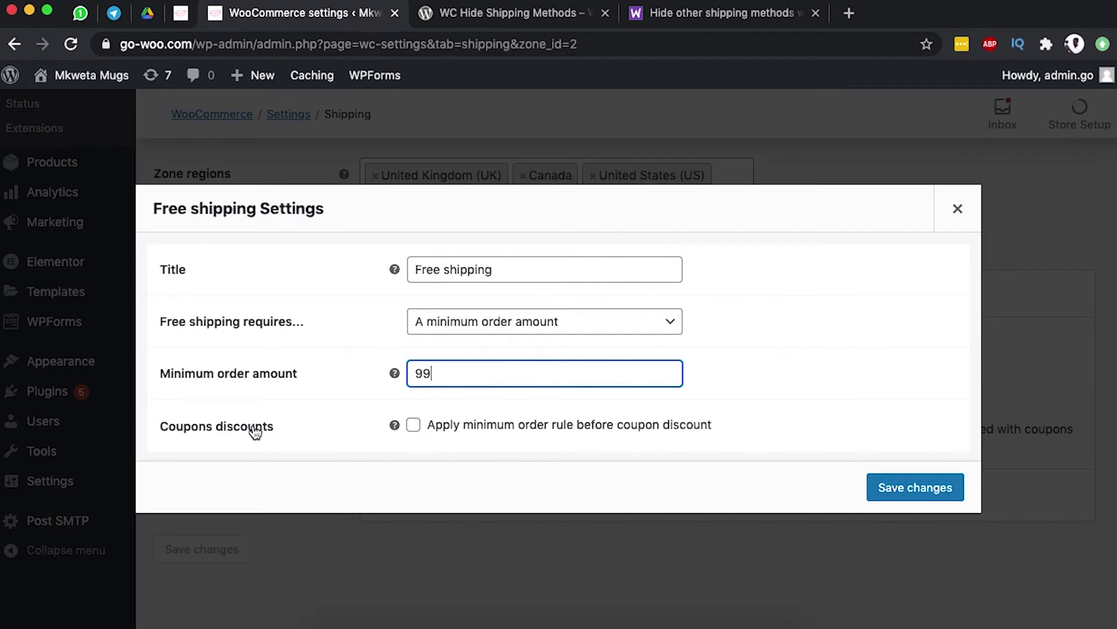
mouse_move(396, 425)
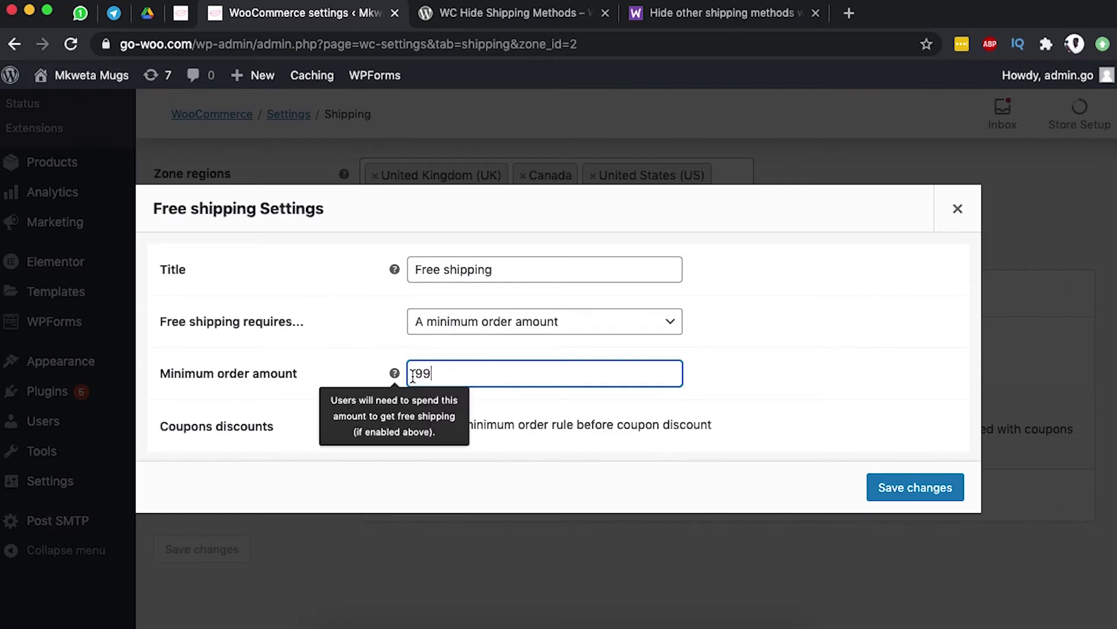
mouse_move(385, 378)
click(884, 490)
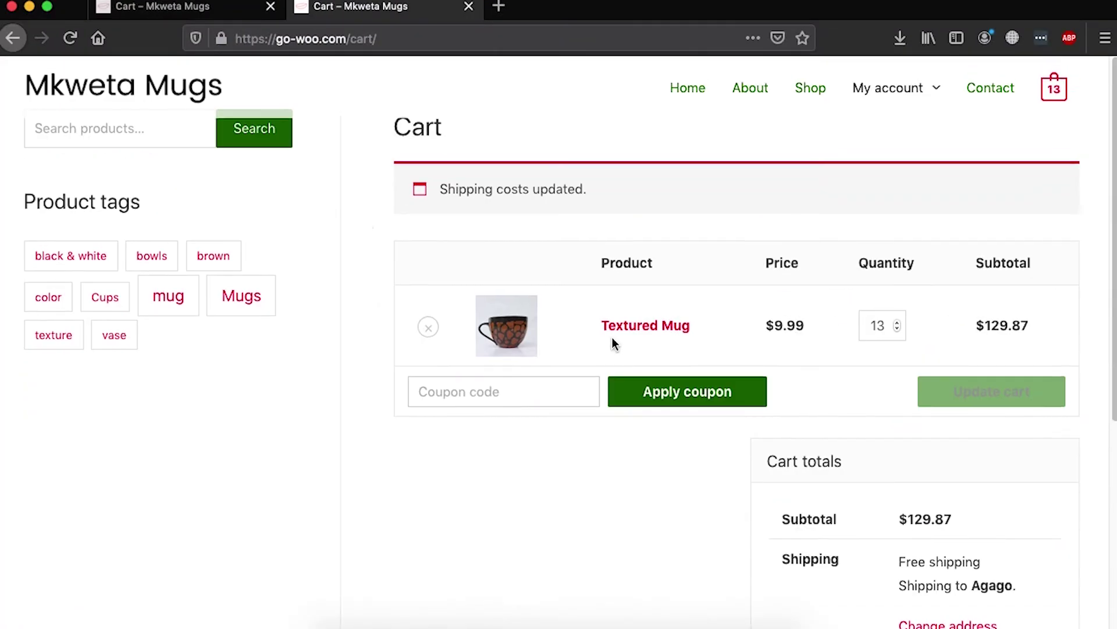
Reload the cart and change its shipping address to Arizona, United States (US)
click(67, 47)
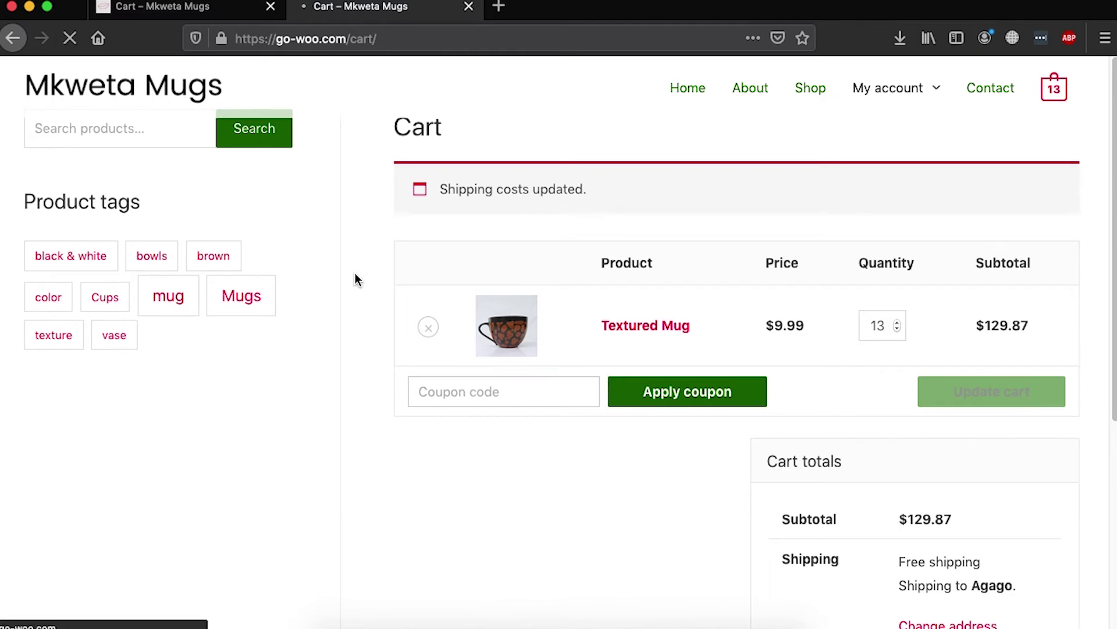
scroll(364, 411, down, 3)
click(969, 395)
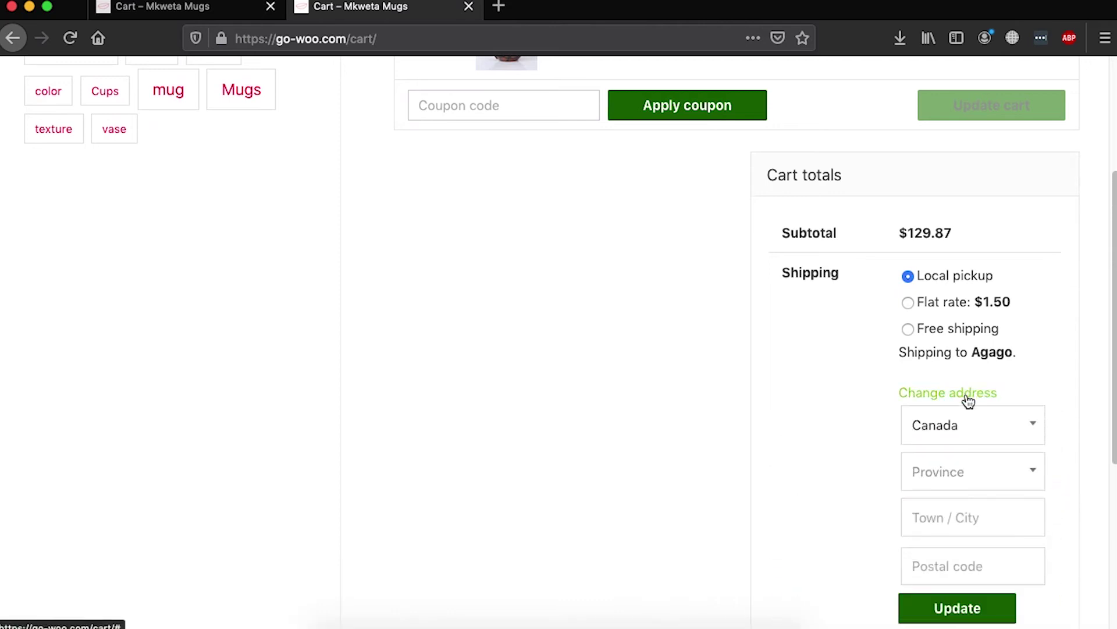
click(955, 424)
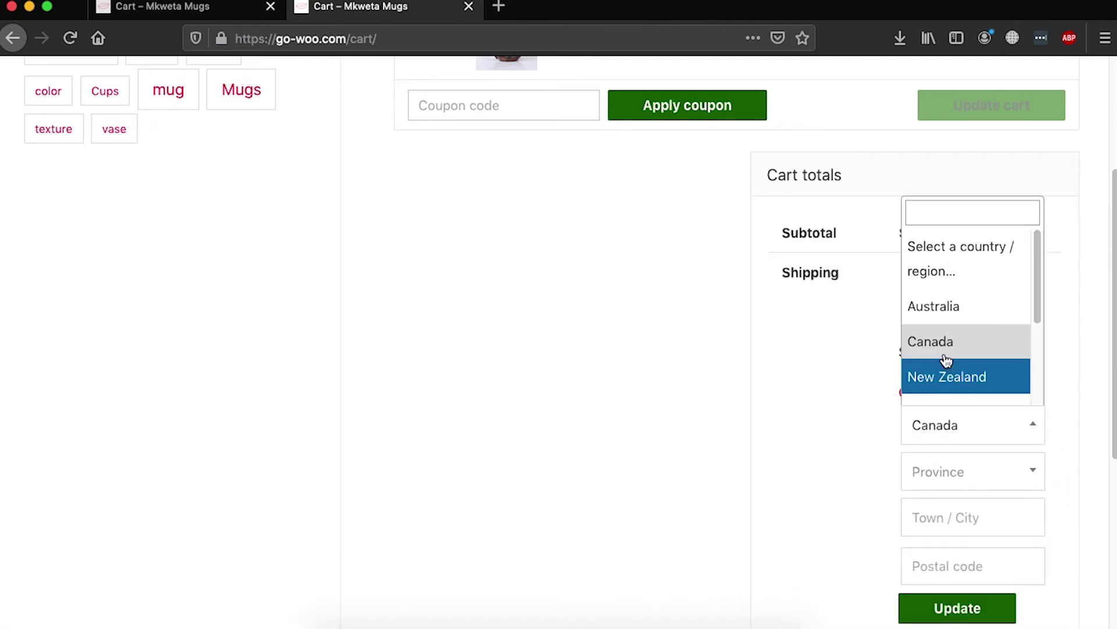
scroll(943, 375, down, 2)
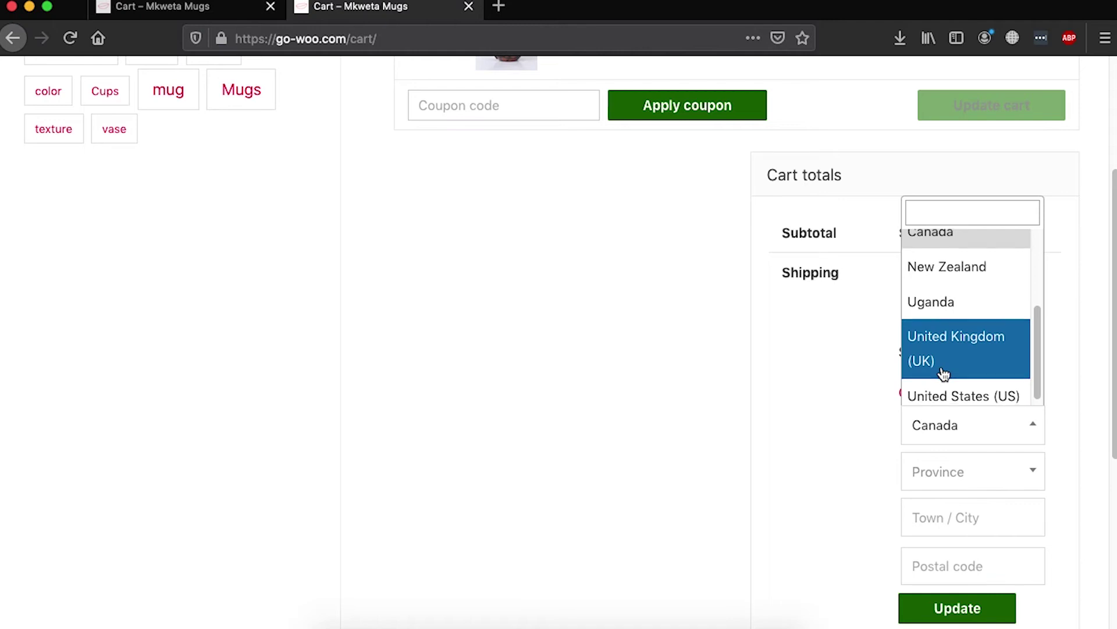
scroll(943, 374, down, 1)
click(940, 388)
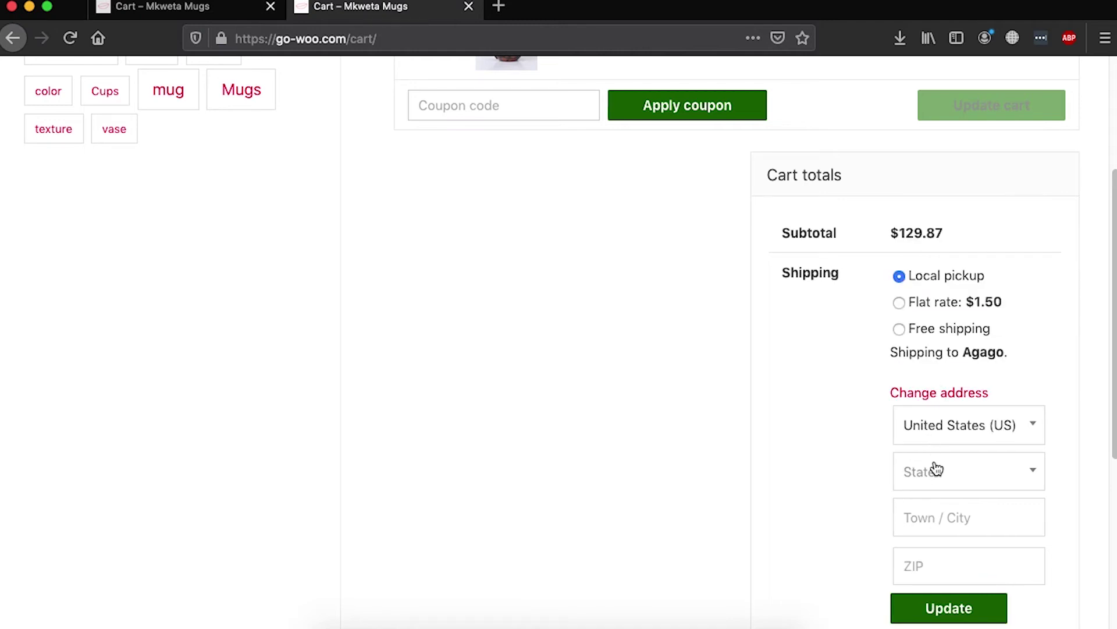
click(935, 461)
click(928, 372)
scroll(806, 453, down, 2)
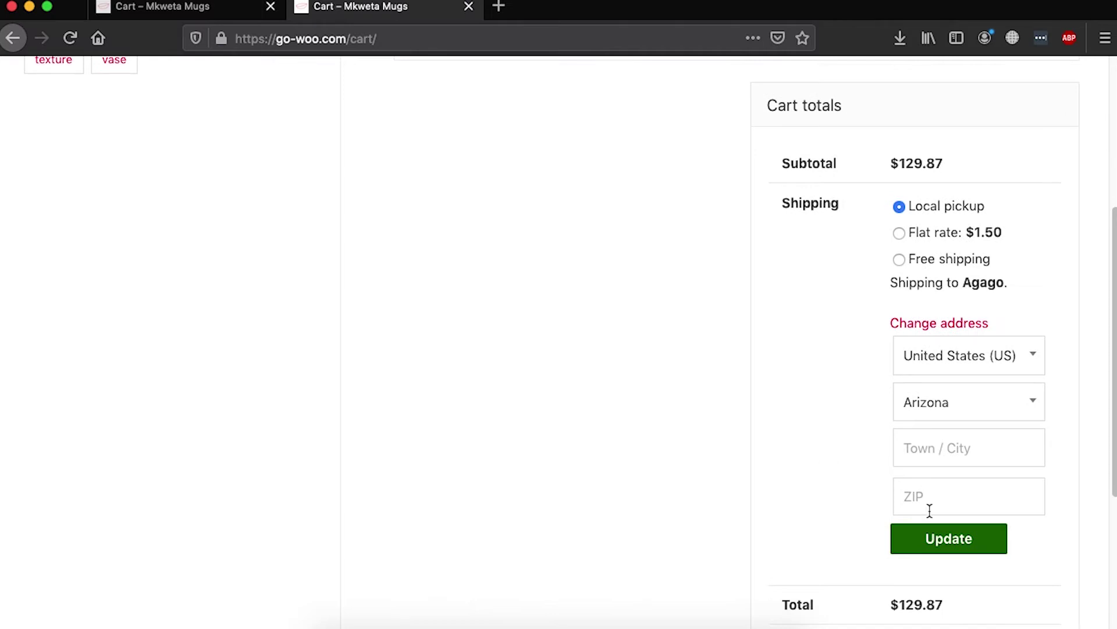
click(931, 539)
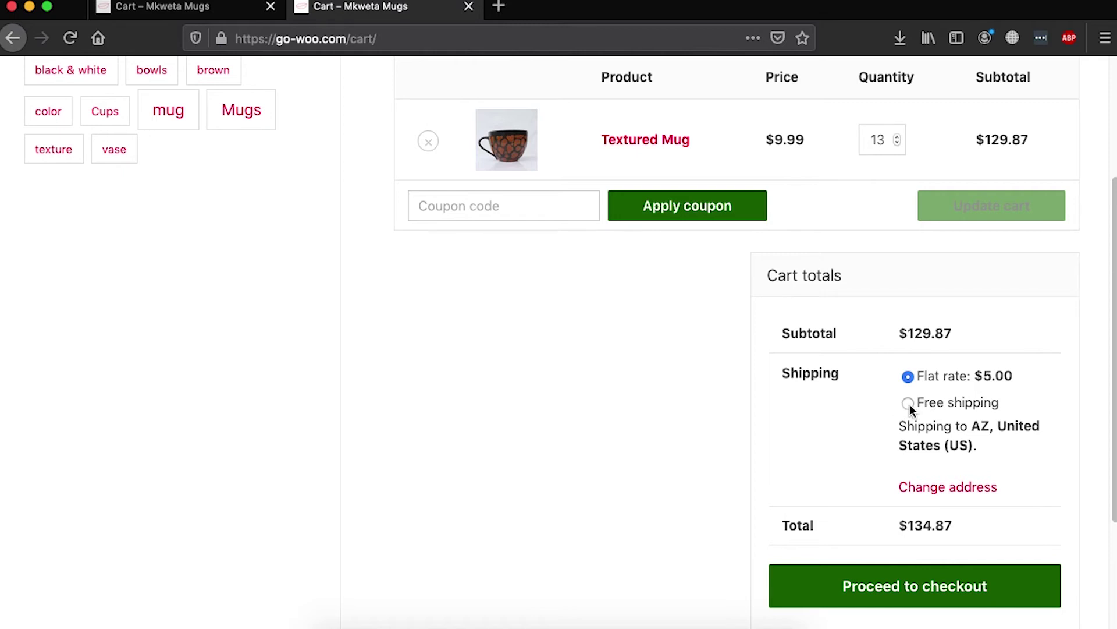
Read the WooCommerce Docs guide on hiding shipping methods, then return to the Plugins list
key(ctrl+Up)
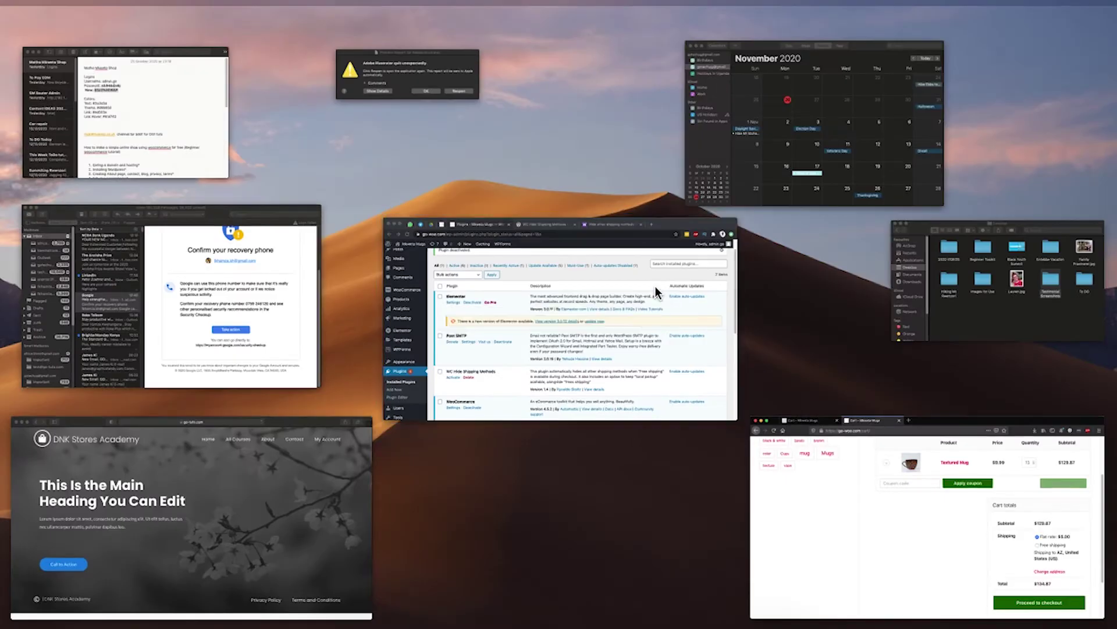
click(655, 285)
click(690, 14)
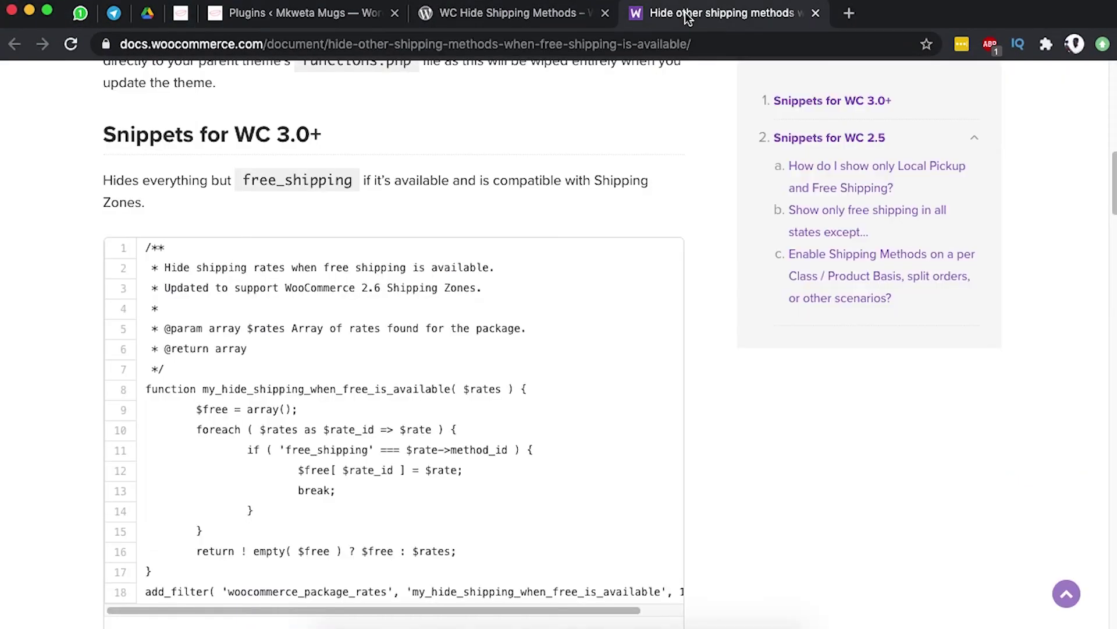
scroll(372, 144, up, 10)
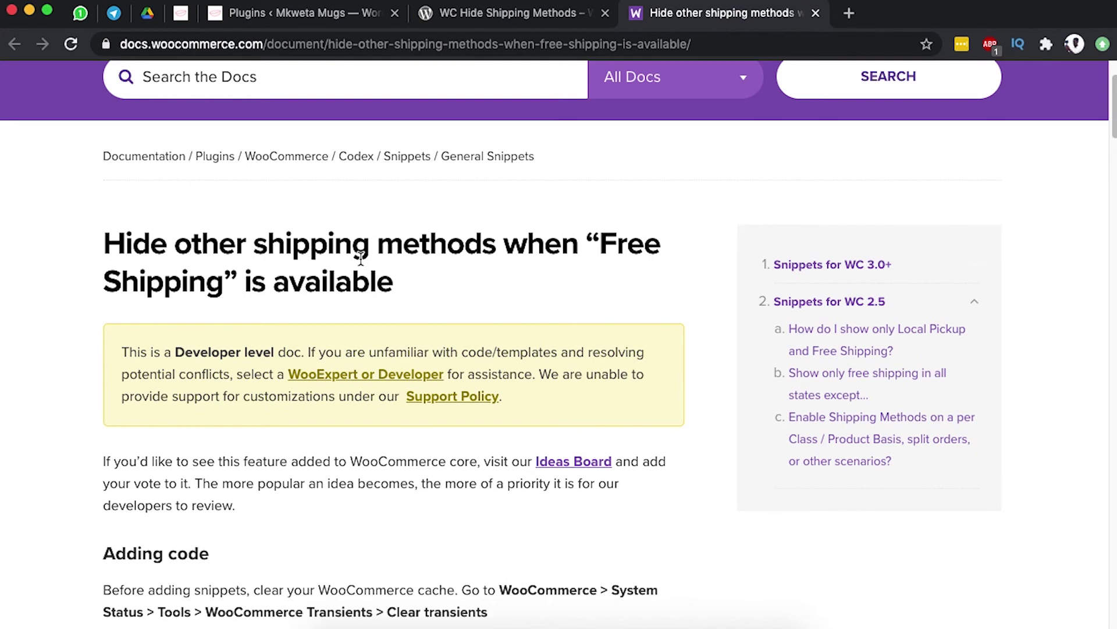
scroll(361, 258, down, 10)
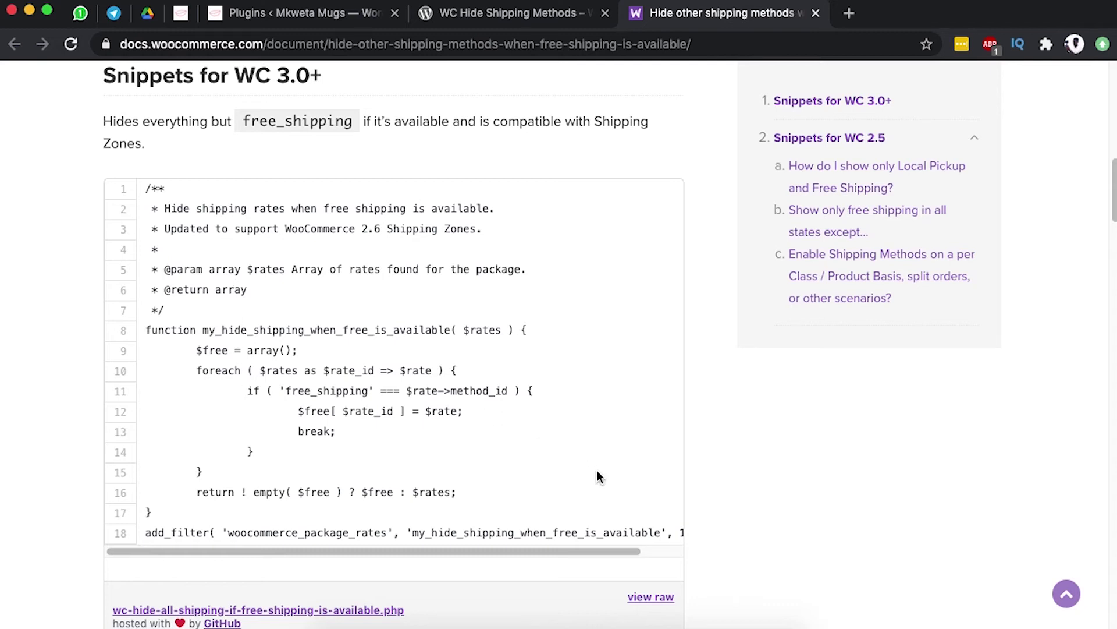
scroll(755, 504, down, 6)
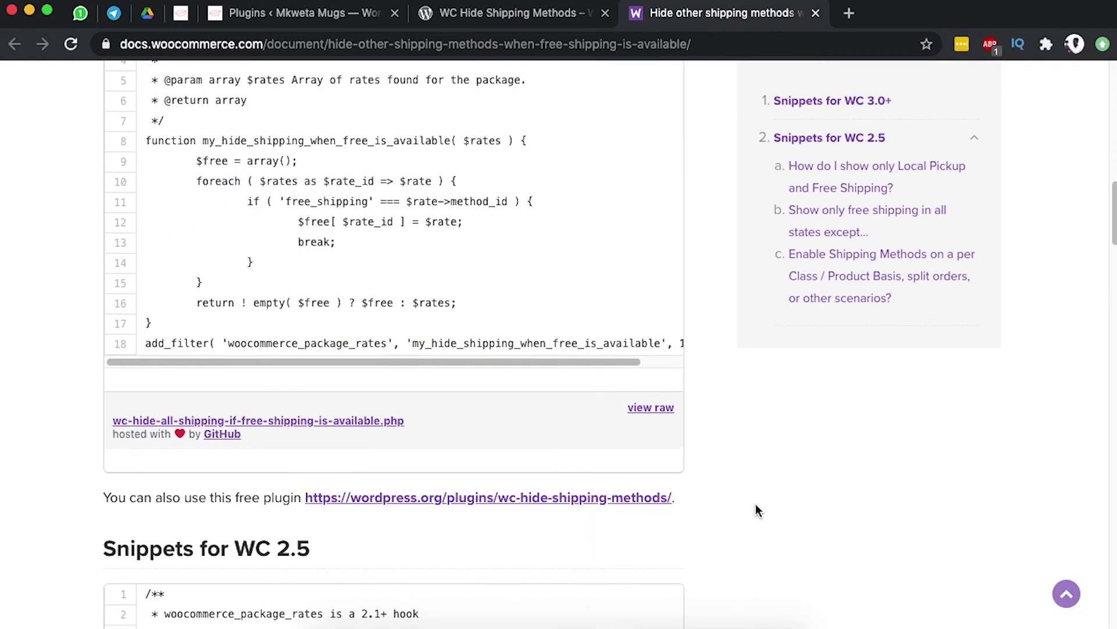
scroll(756, 510, up, 1)
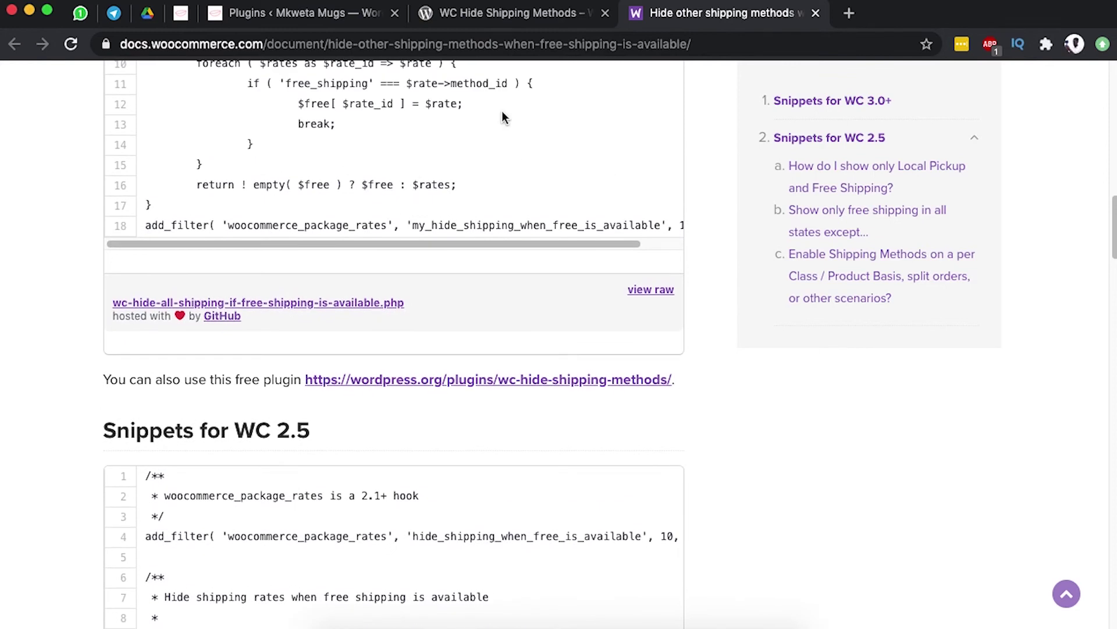
click(258, 14)
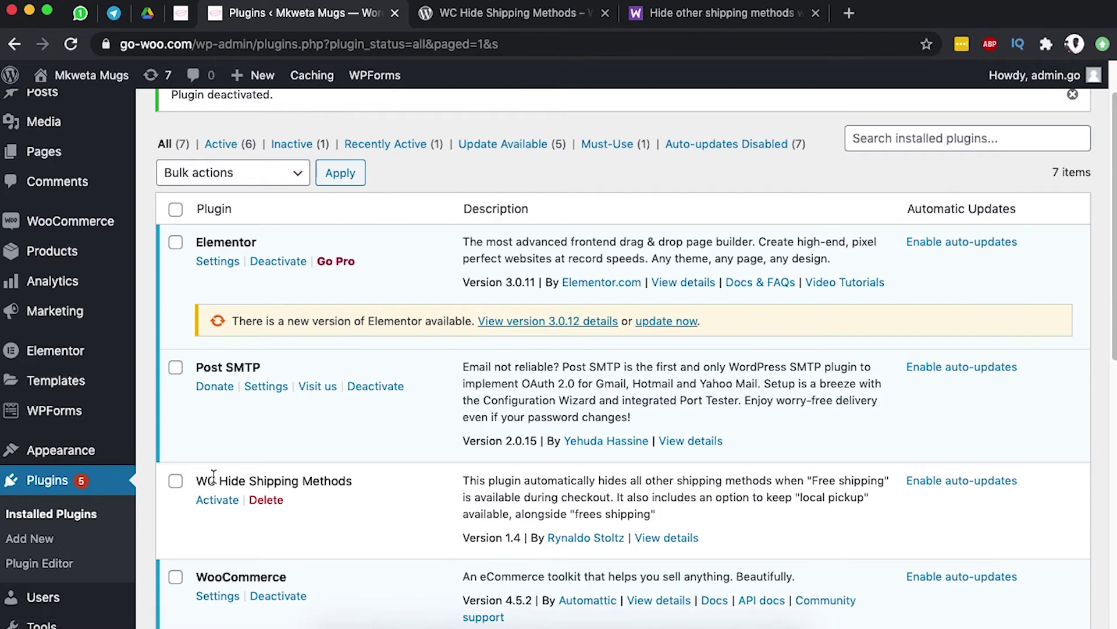
Review the WC Hide Shipping Methods plugin page and return to the Plugins list
click(527, 18)
scroll(451, 404, down, 10)
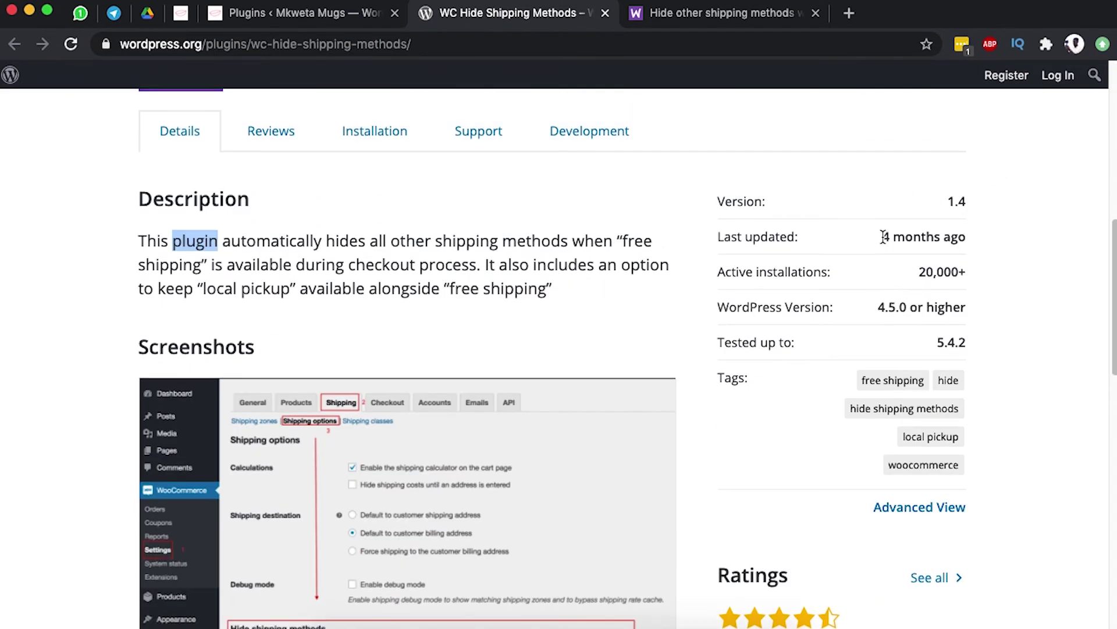
scroll(883, 235, down, 1)
scroll(883, 238, down, 6)
scroll(883, 241, up, 6)
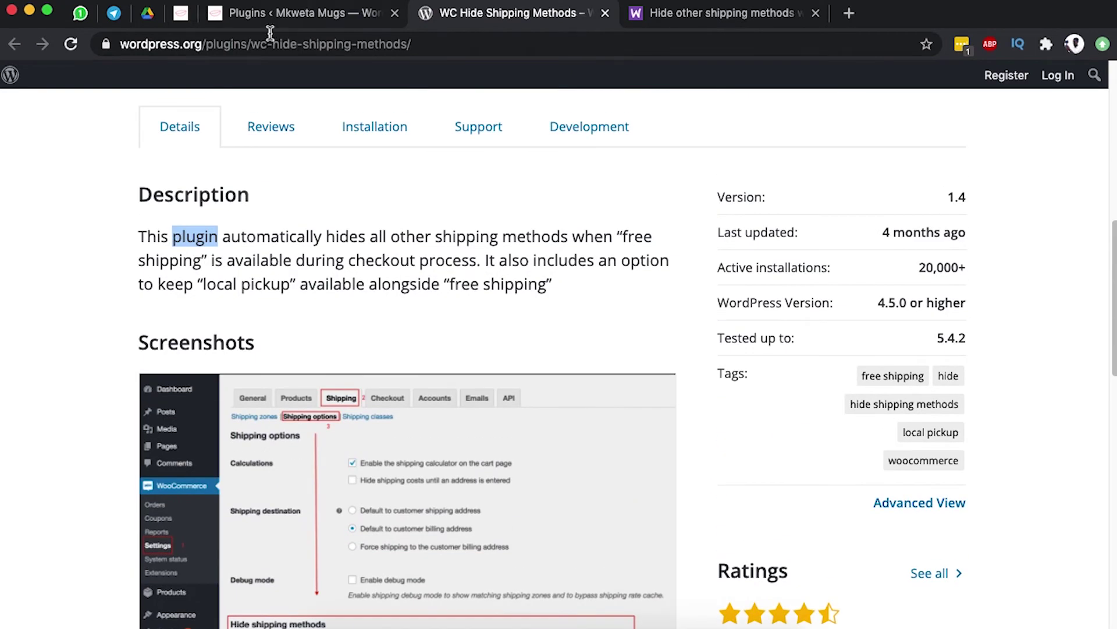
click(261, 14)
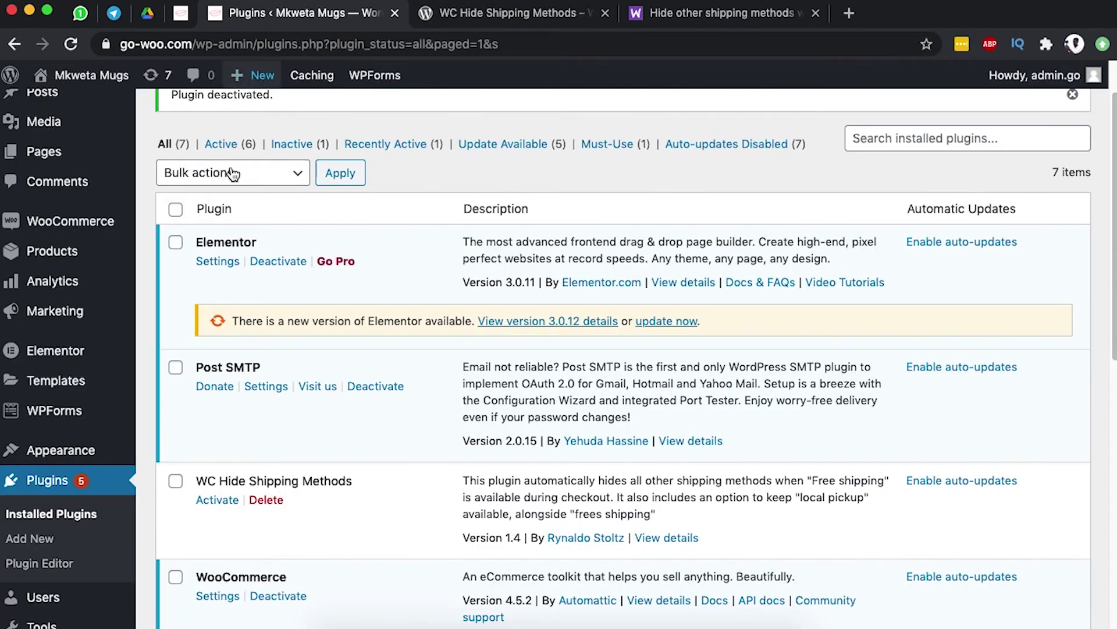
Search Add New plugins for 'WC Hide Shipping Methods' and activate it
click(30, 540)
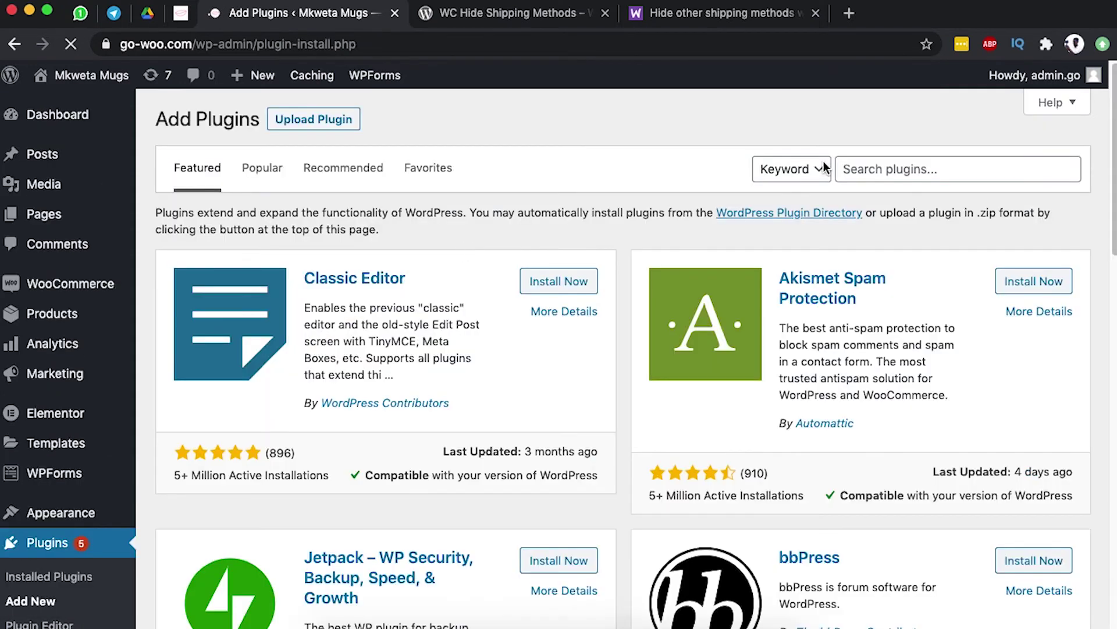
click(954, 169)
text(WC Hide Shipping Methods)
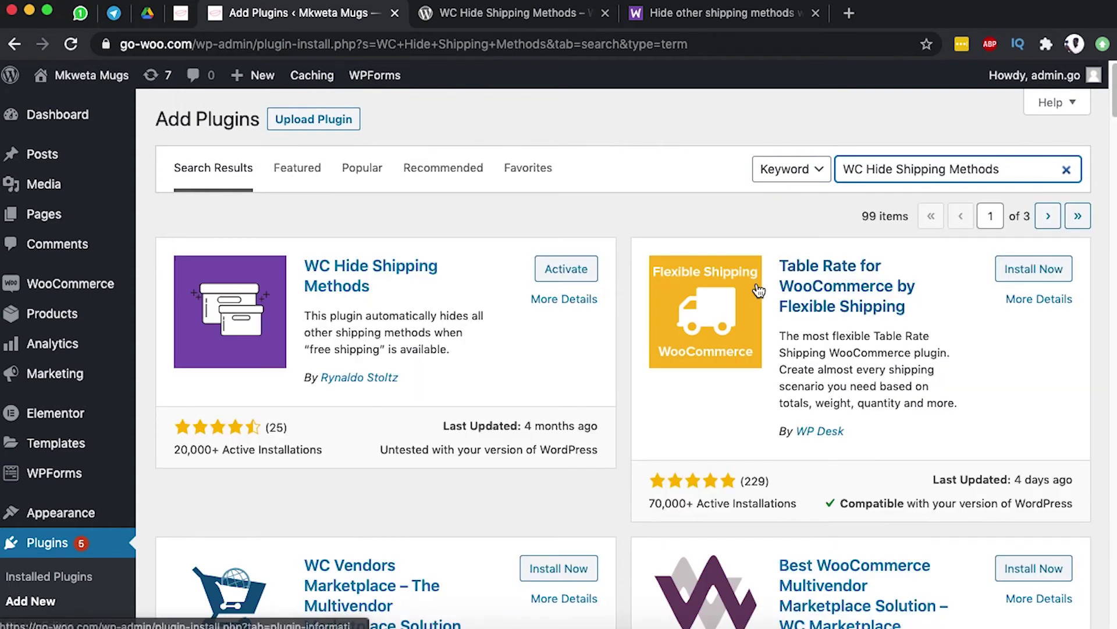
click(549, 278)
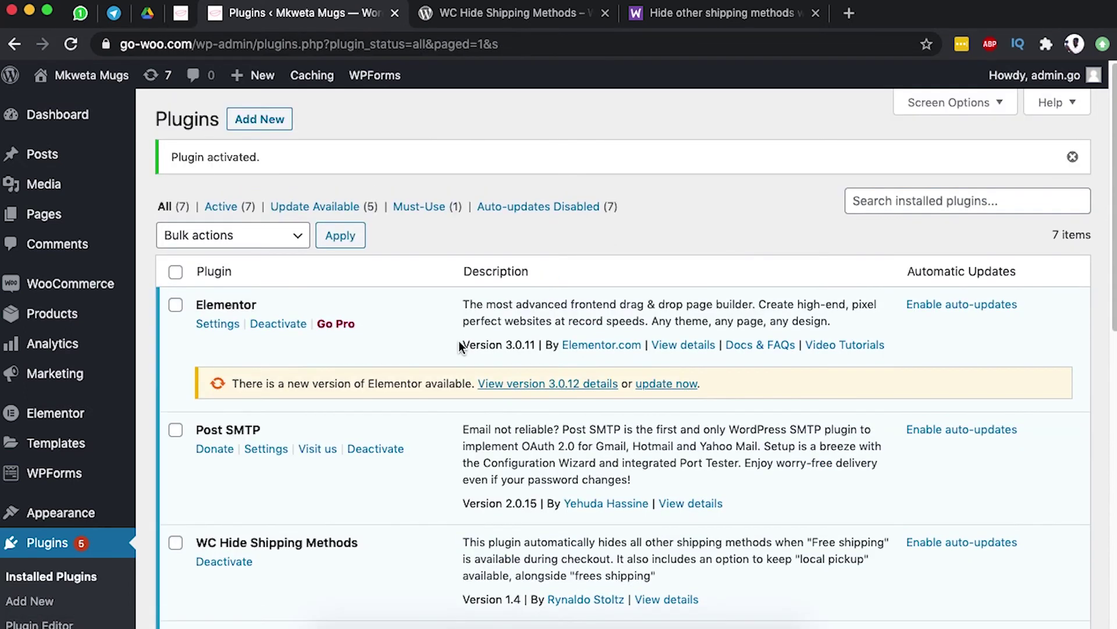
Go to the WooCommerce General settings page with the store address
scroll(459, 341, down, 1)
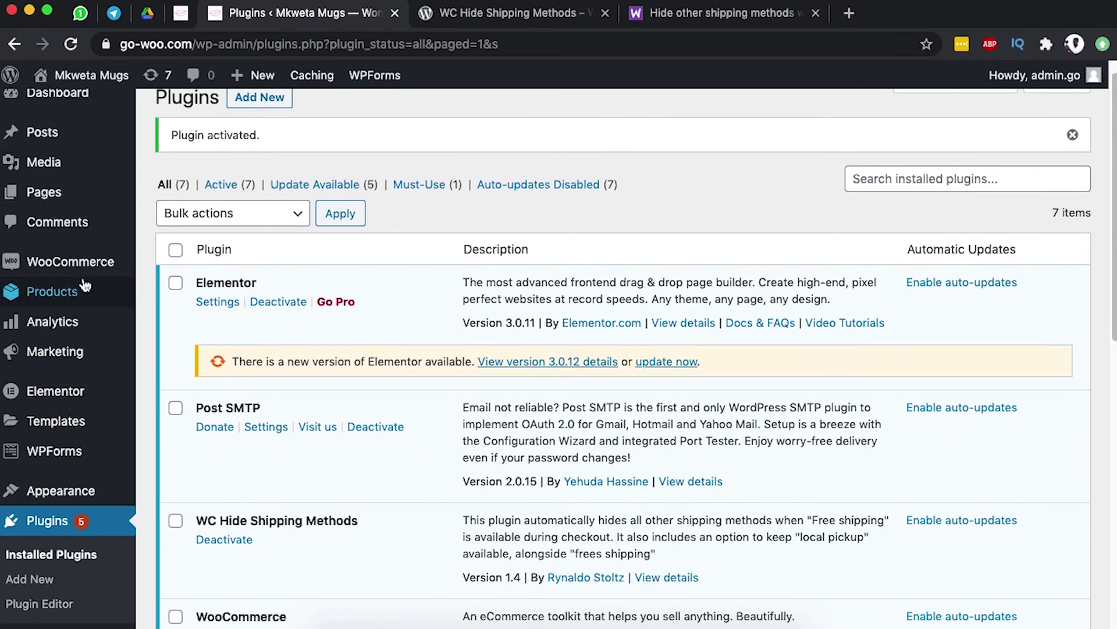
mouse_move(84, 270)
click(180, 390)
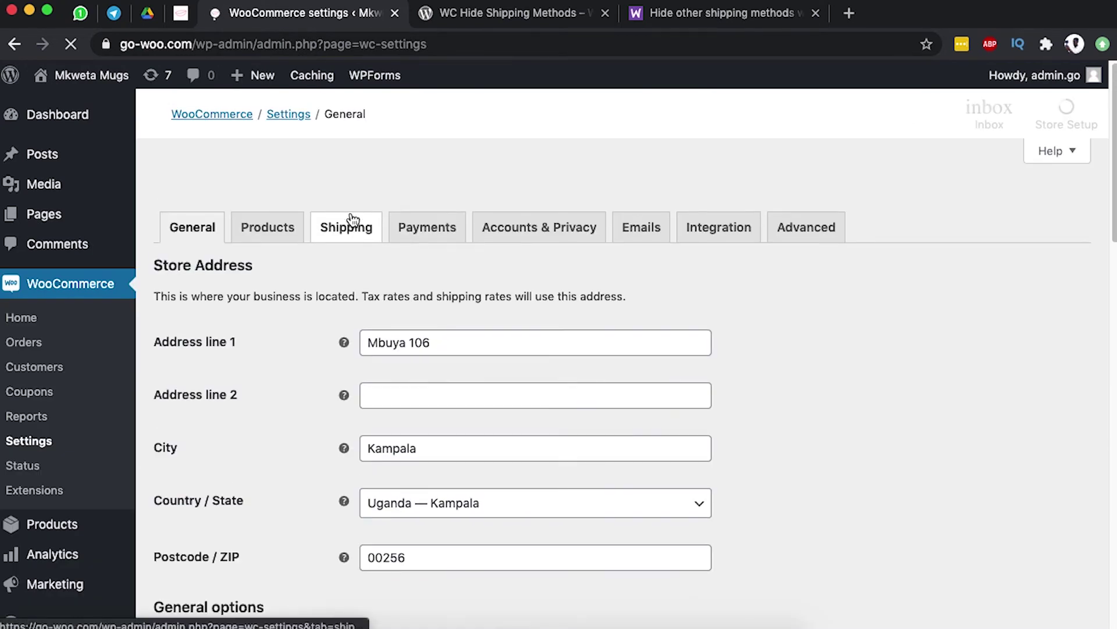
Save the Shipping options with Hide shipping methods set to show only Free Shipping when available
click(349, 227)
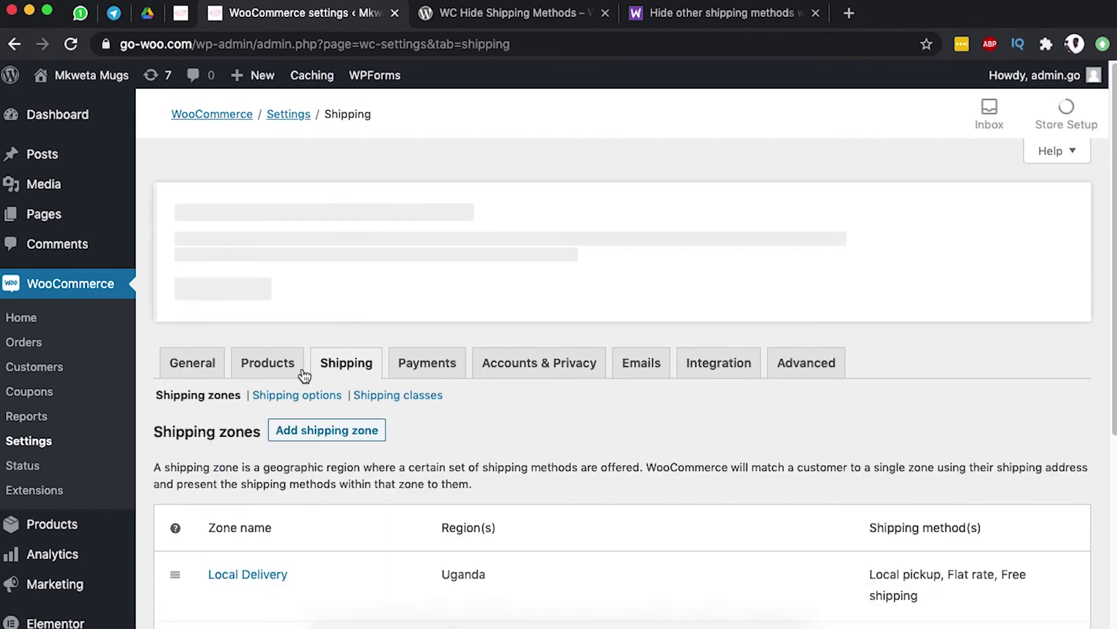
click(283, 397)
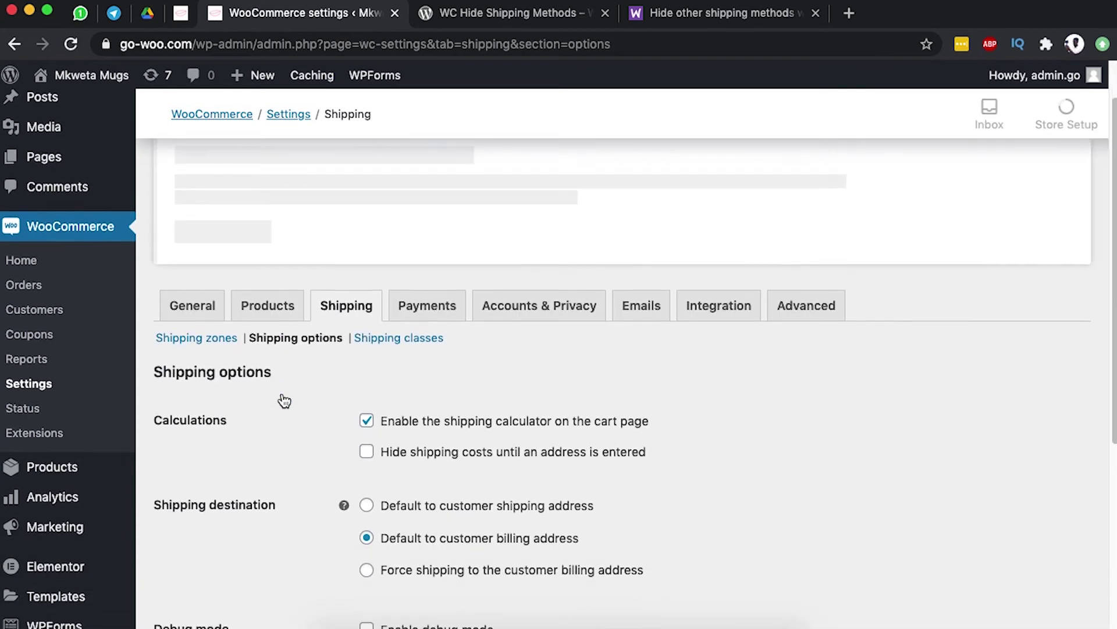
scroll(284, 400, down, 5)
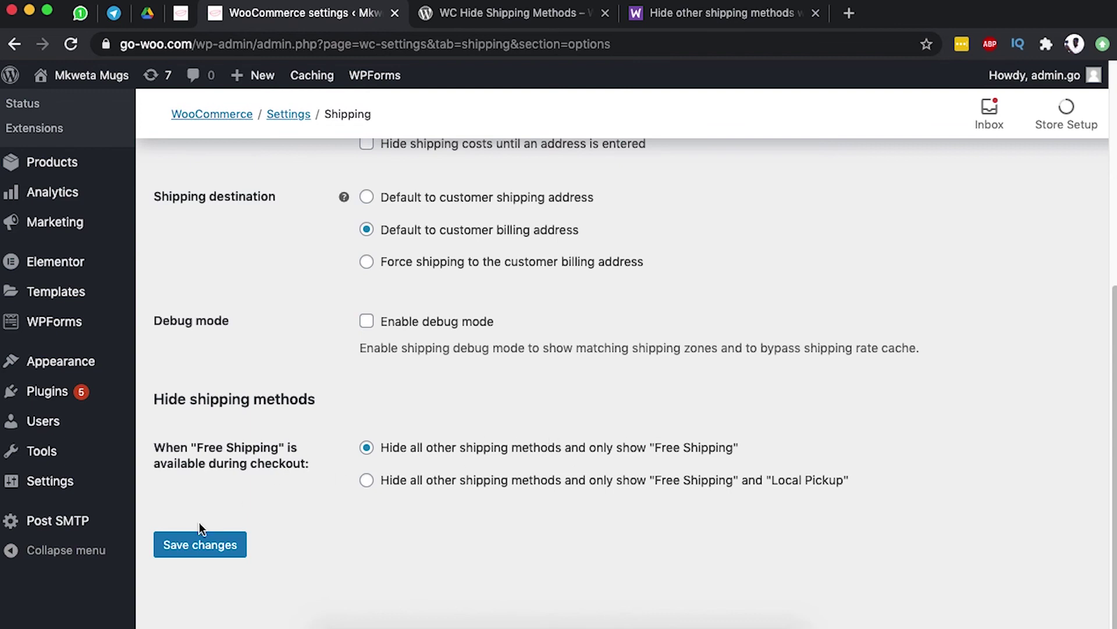
click(204, 542)
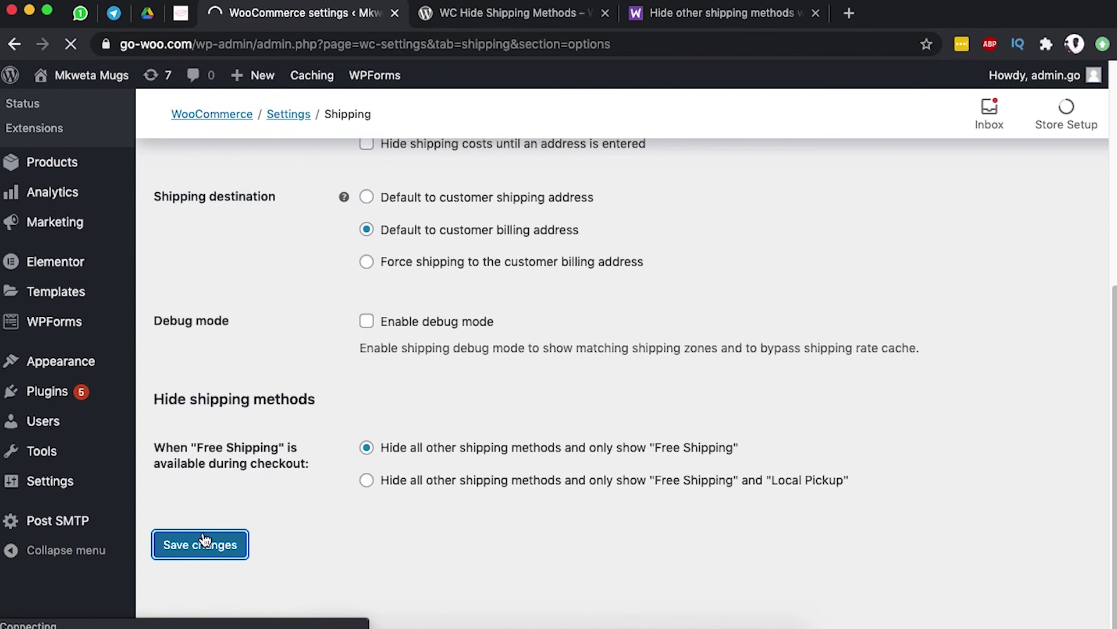